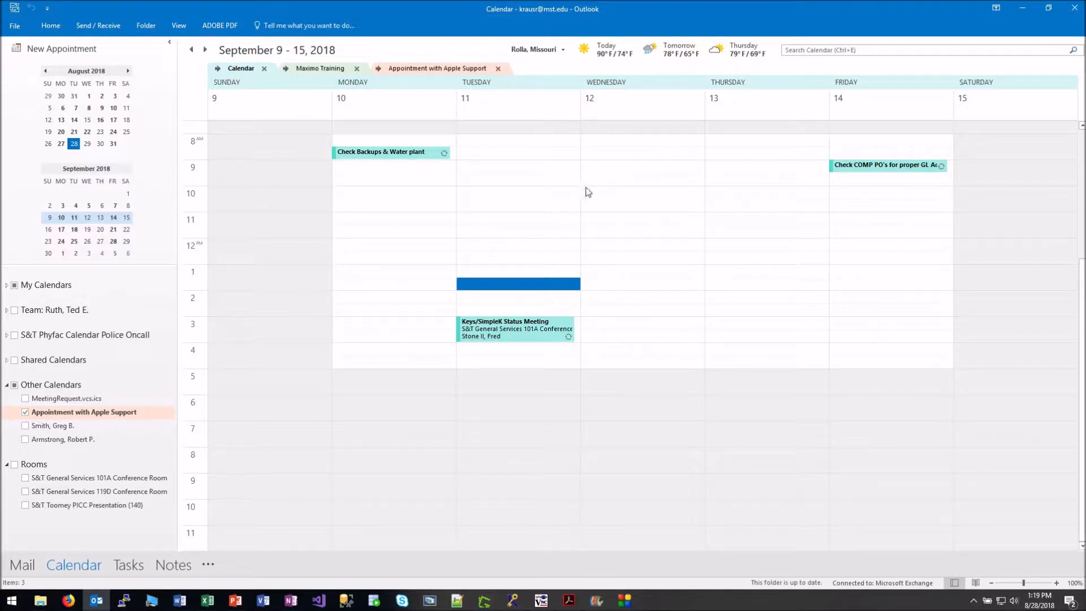
Create an appointment for Wednesday 9/12/2018 at 11:00 AM and add the S&T General Services 101A Conference Room in the Scheduling Assistant.
double_click(628, 220)
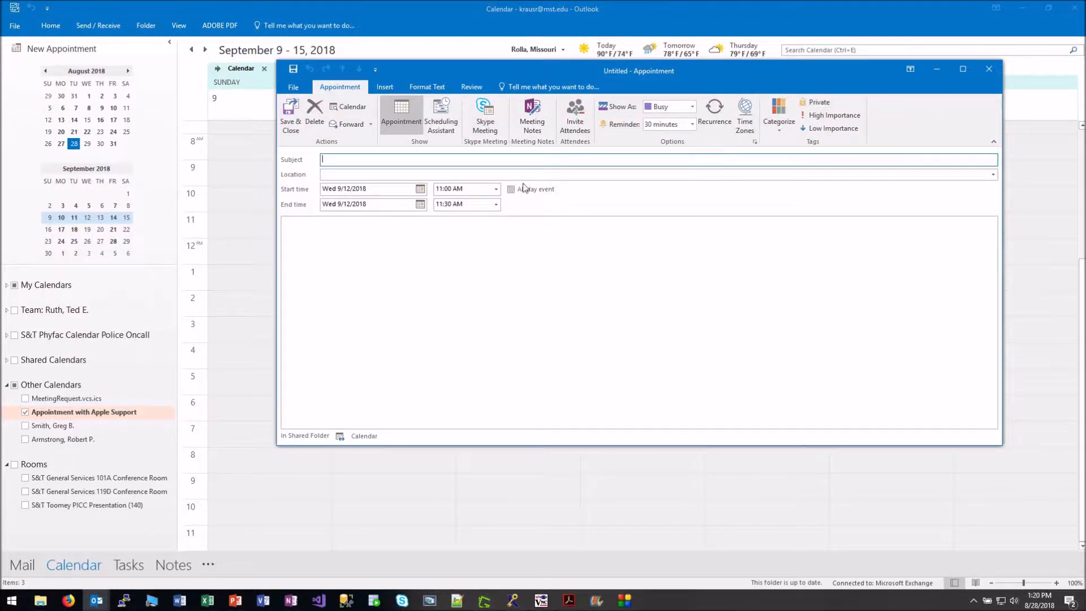
left_click(449, 123)
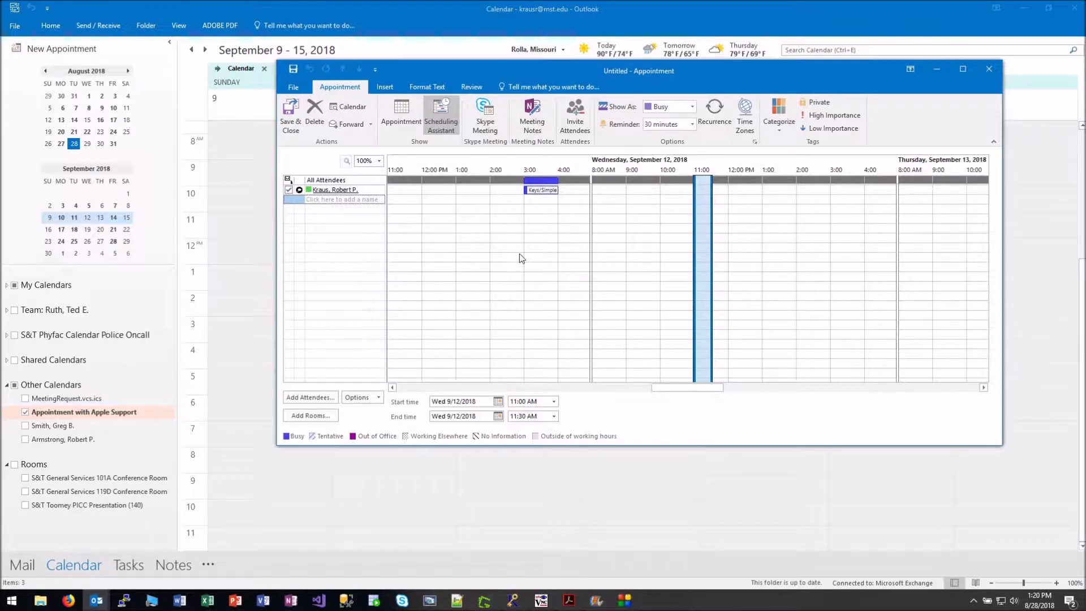
left_click(316, 416)
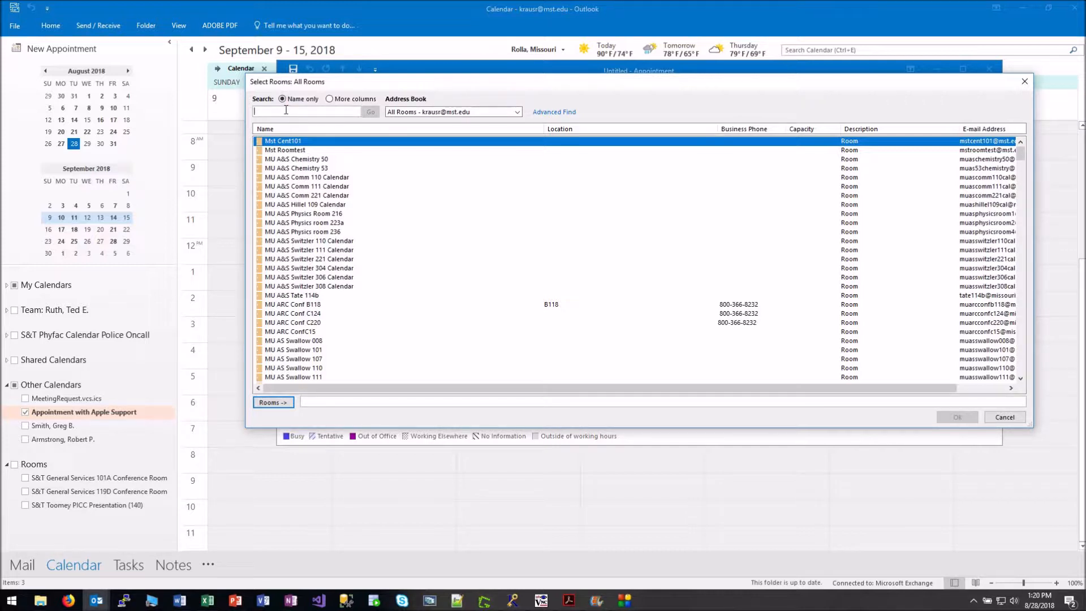
type("S&T")
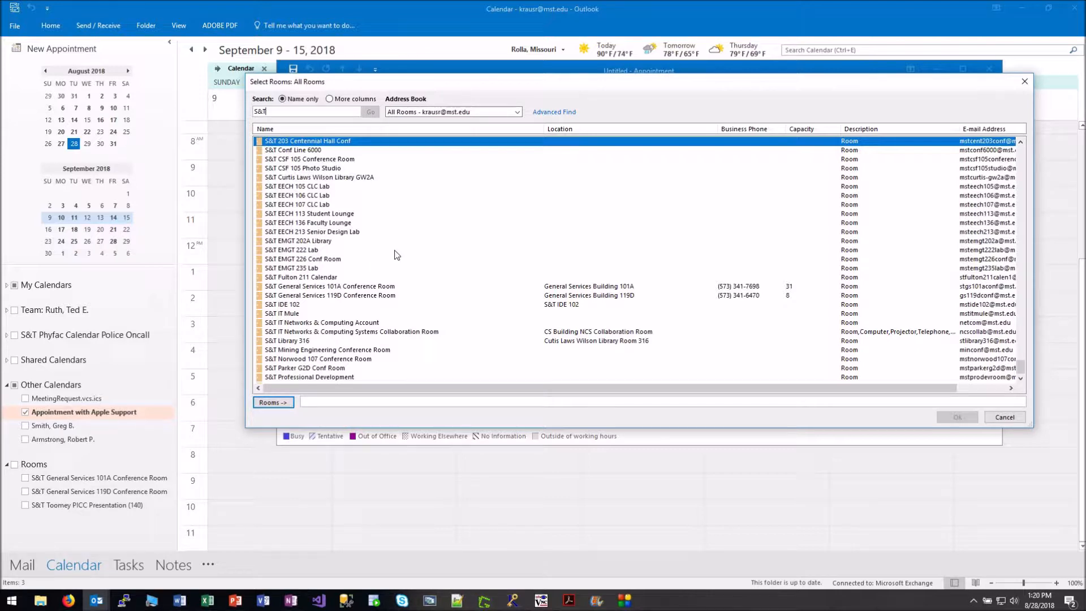
scroll(367, 218, "down", 1)
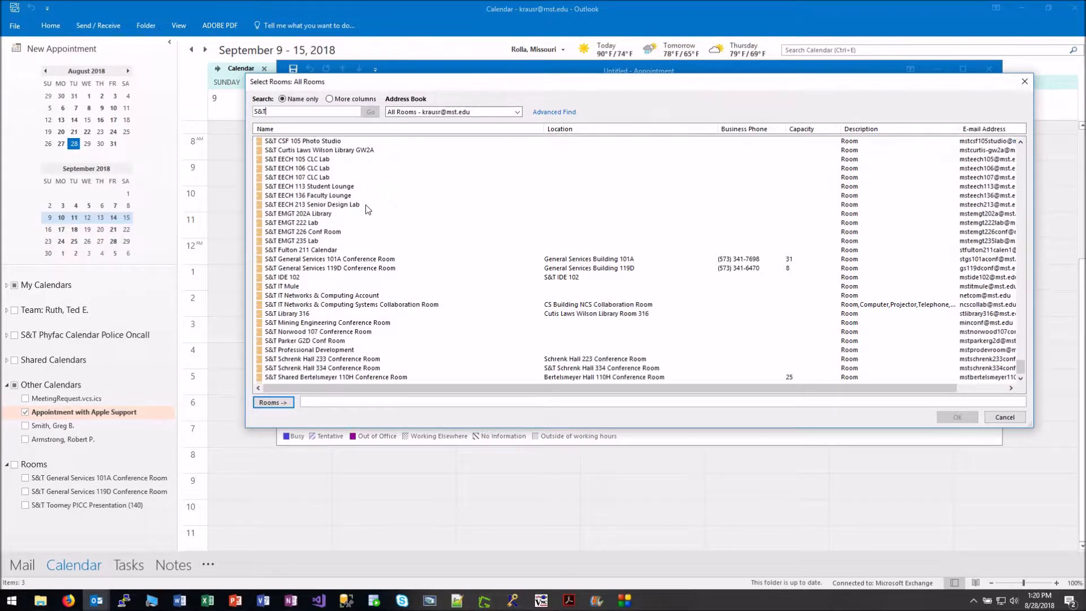
left_click(300, 259)
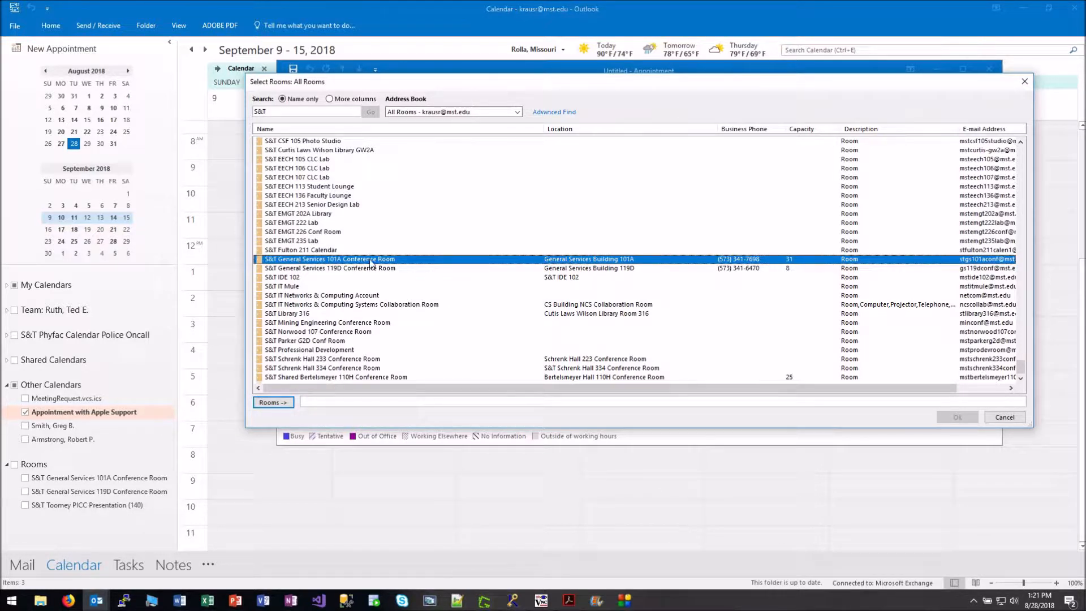
left_click(271, 403)
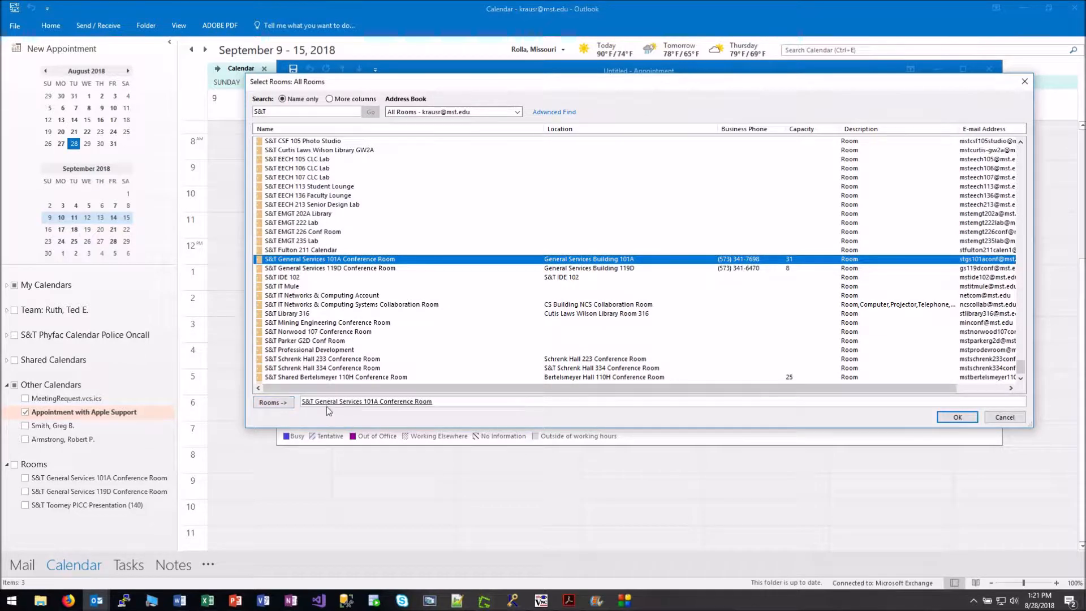
left_click(955, 418)
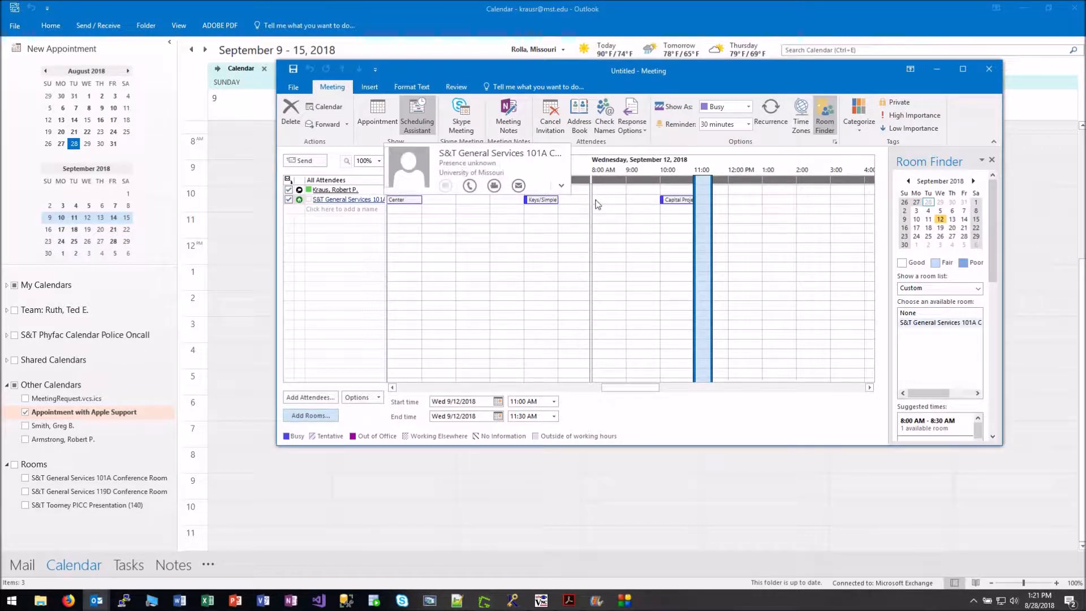
Extend the meeting's end time to 12:00 PM and send the room request without a subject.
mouse_move(684, 204)
left_click_drag(711, 220, 728, 220)
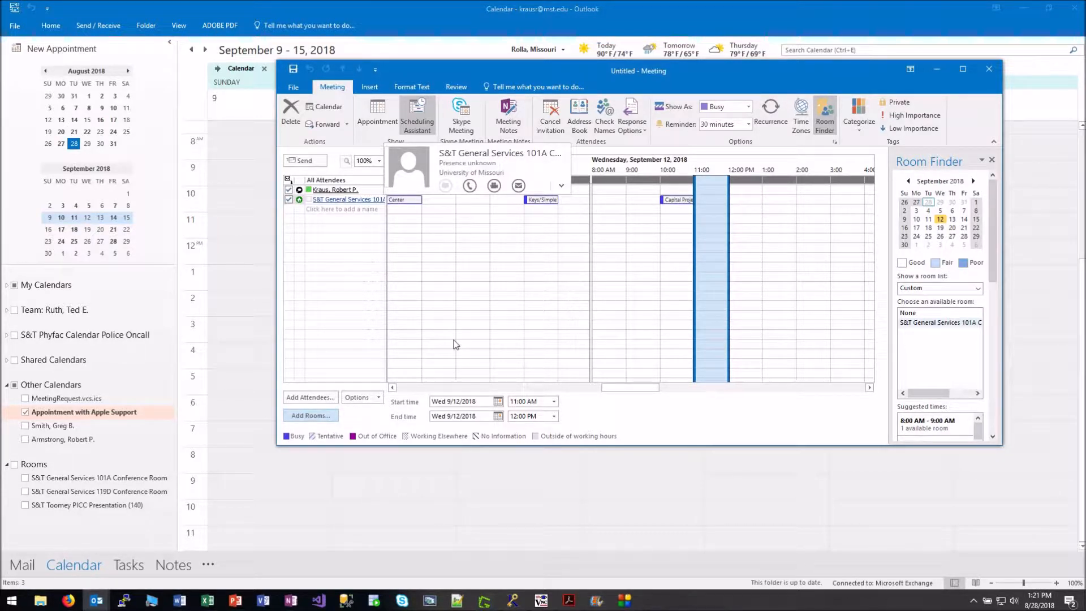
left_click(309, 162)
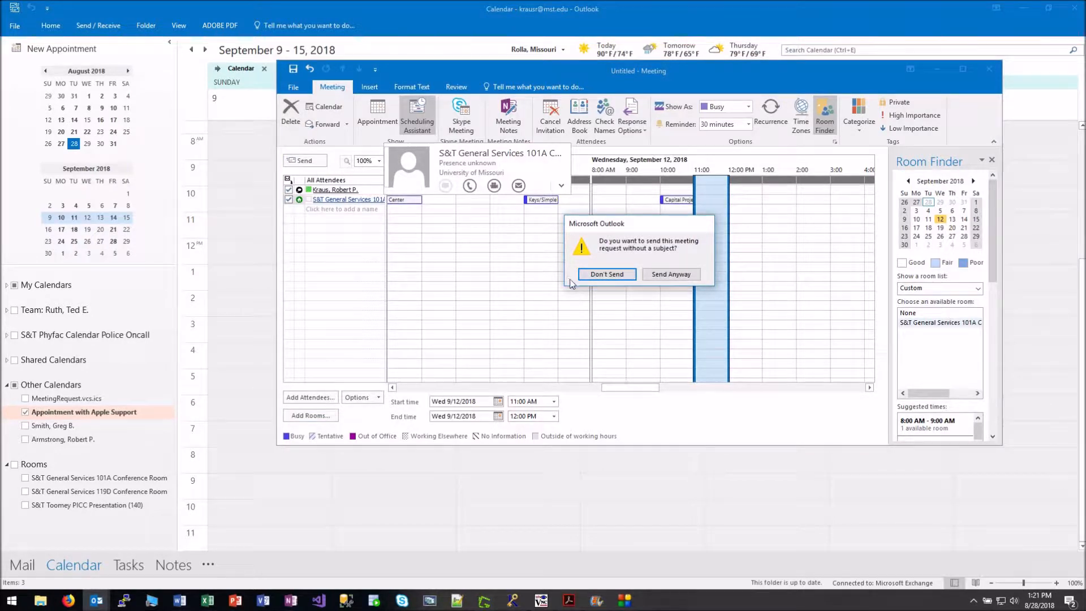
left_click(653, 275)
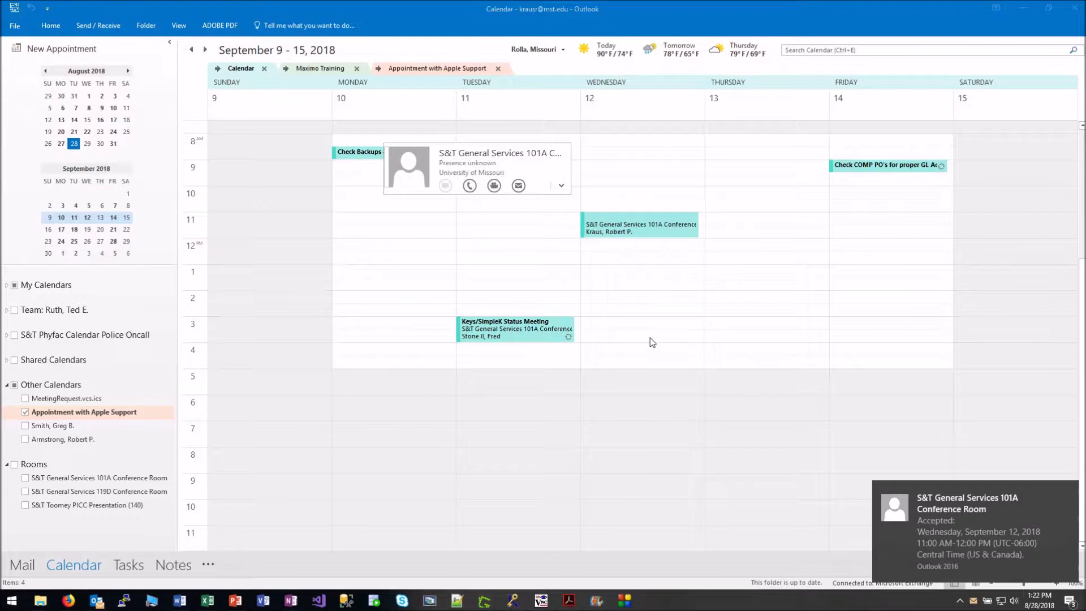
Reopen the Wednesday 11:00 AM meeting in the Scheduling Assistant and dismiss the room's contact card.
left_click(630, 280)
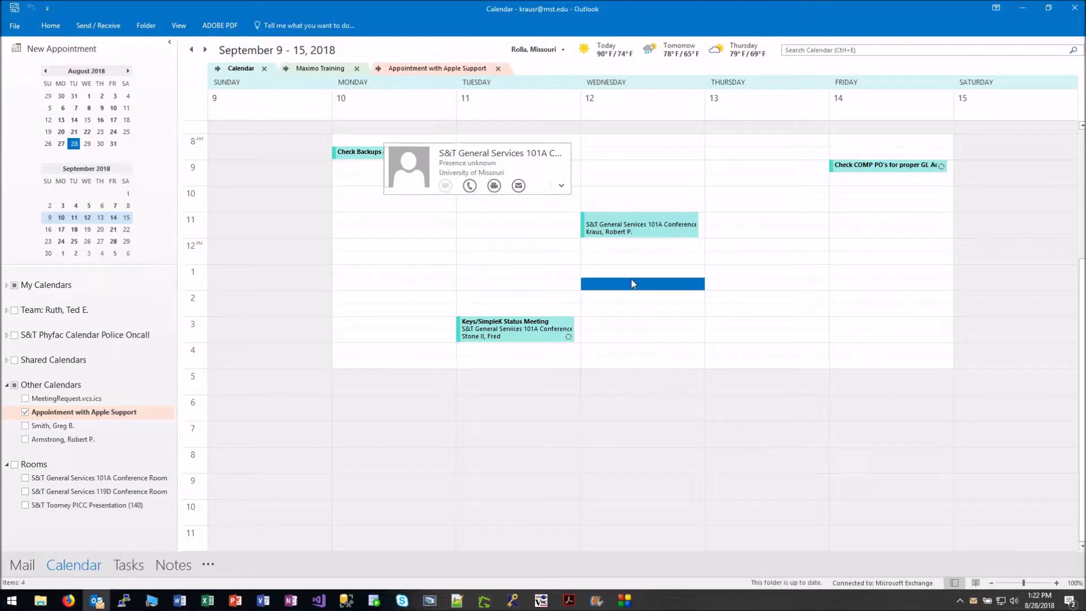
left_click(618, 226)
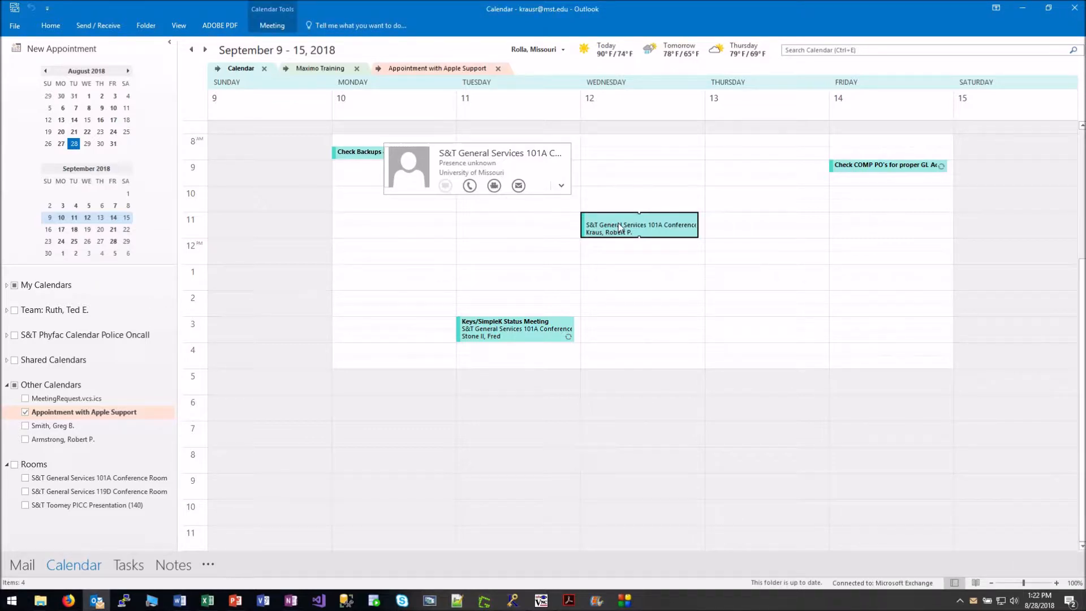
double_click(620, 227)
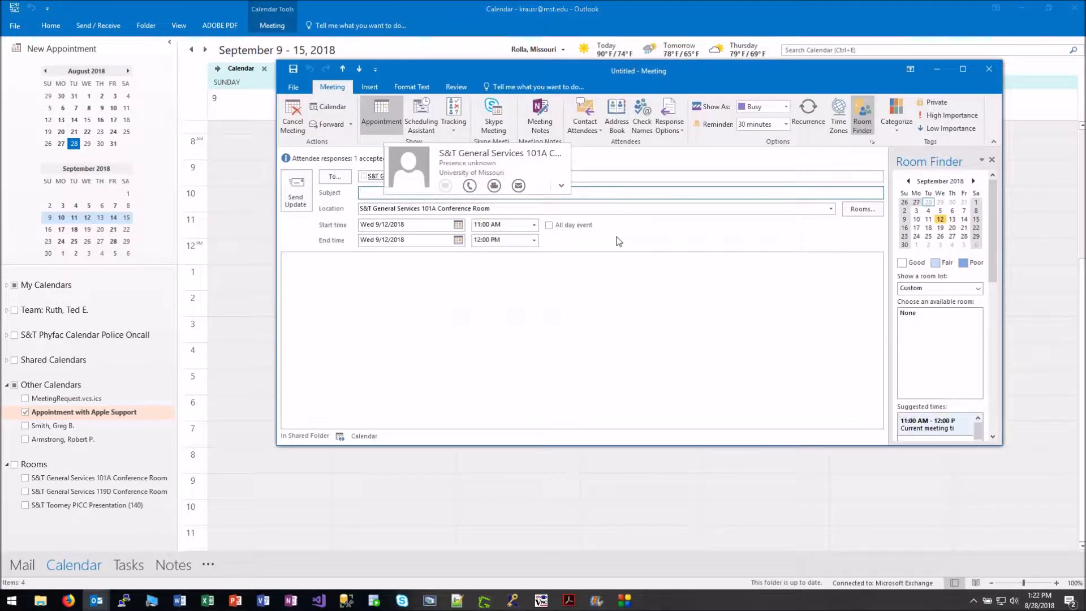
left_click(458, 290)
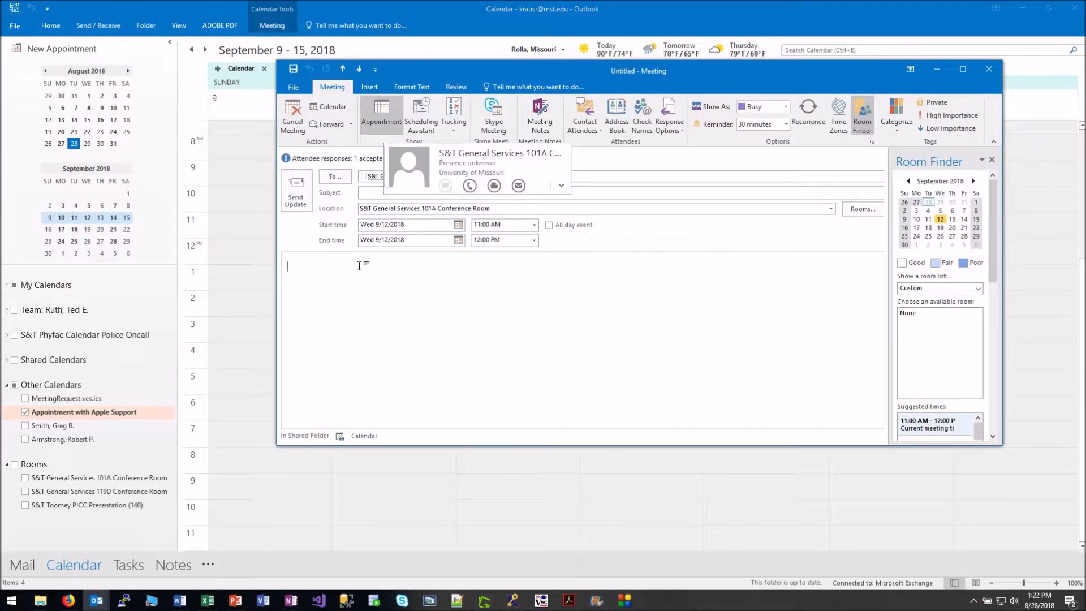
left_click(421, 118)
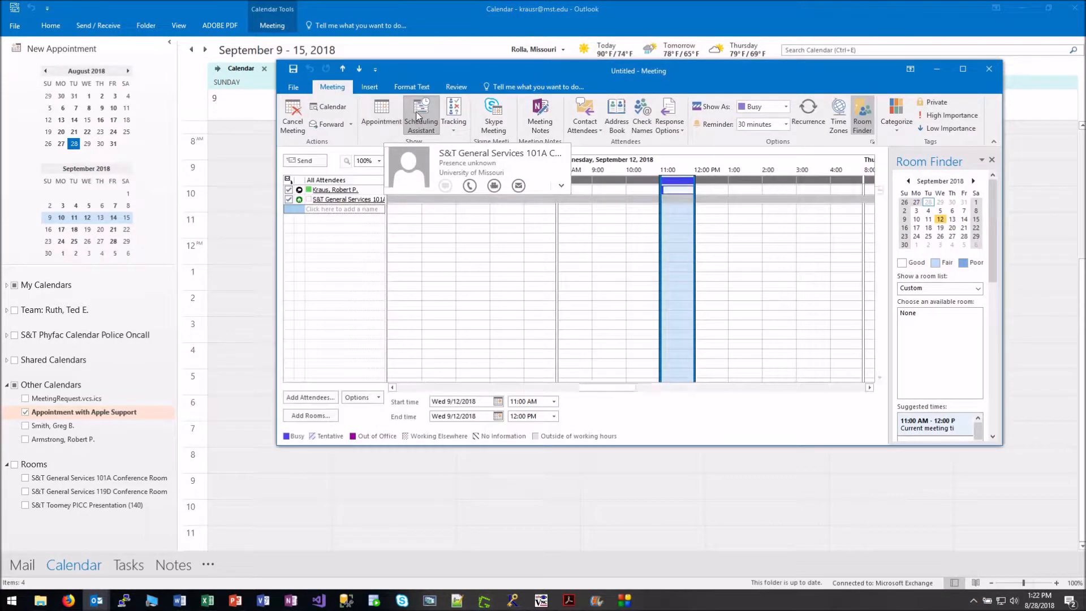
left_click(561, 186)
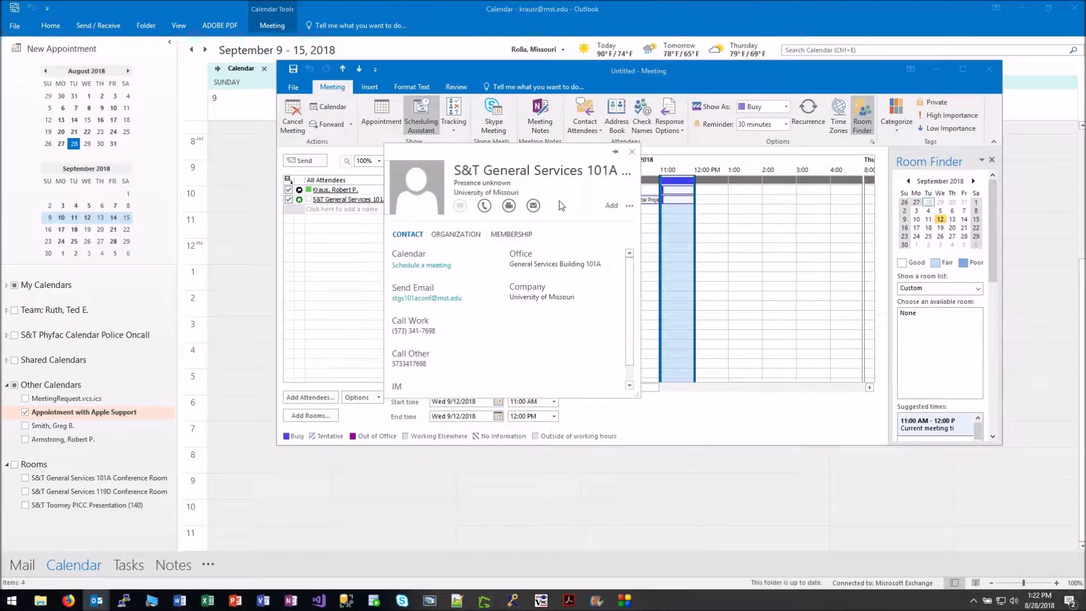
left_click(632, 151)
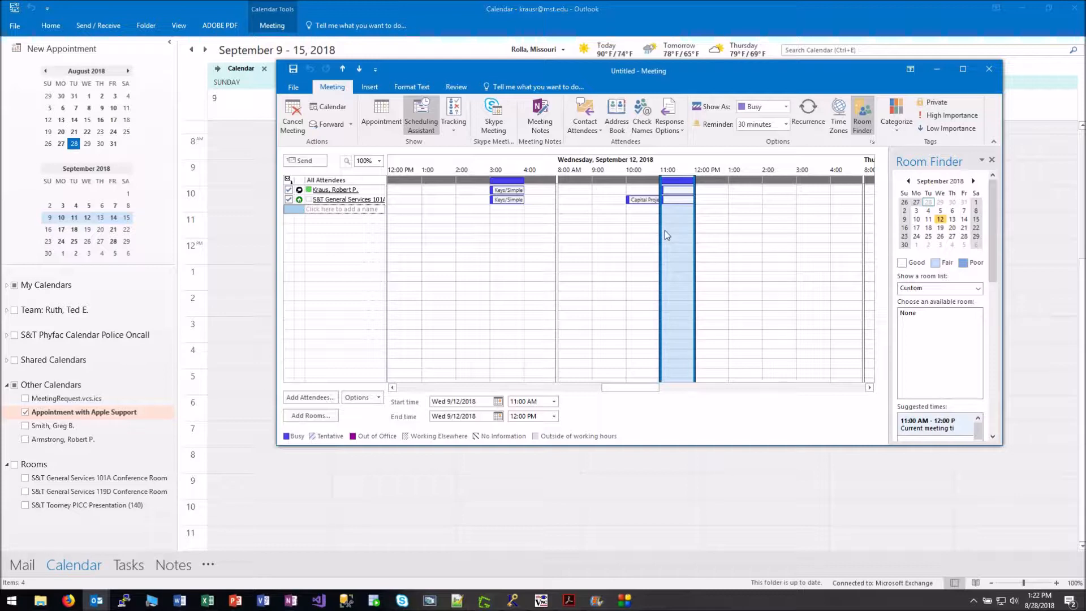
Move the meeting to 10:00 AM–11:00 AM on the same day and send the update without a subject.
left_click_drag(659, 229, 626, 229)
left_click_drag(694, 237, 660, 236)
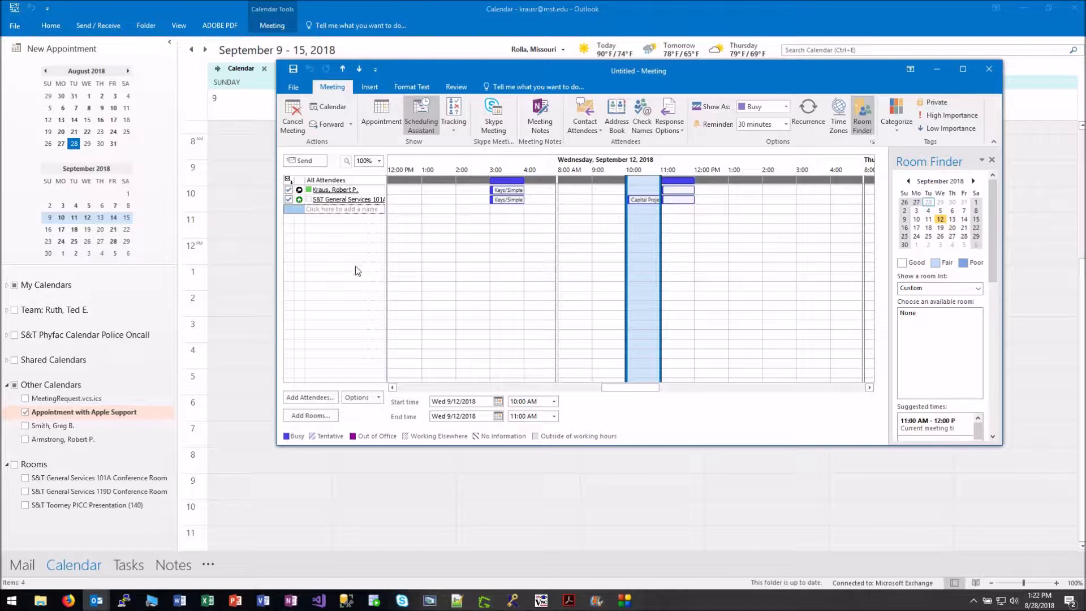
left_click(306, 161)
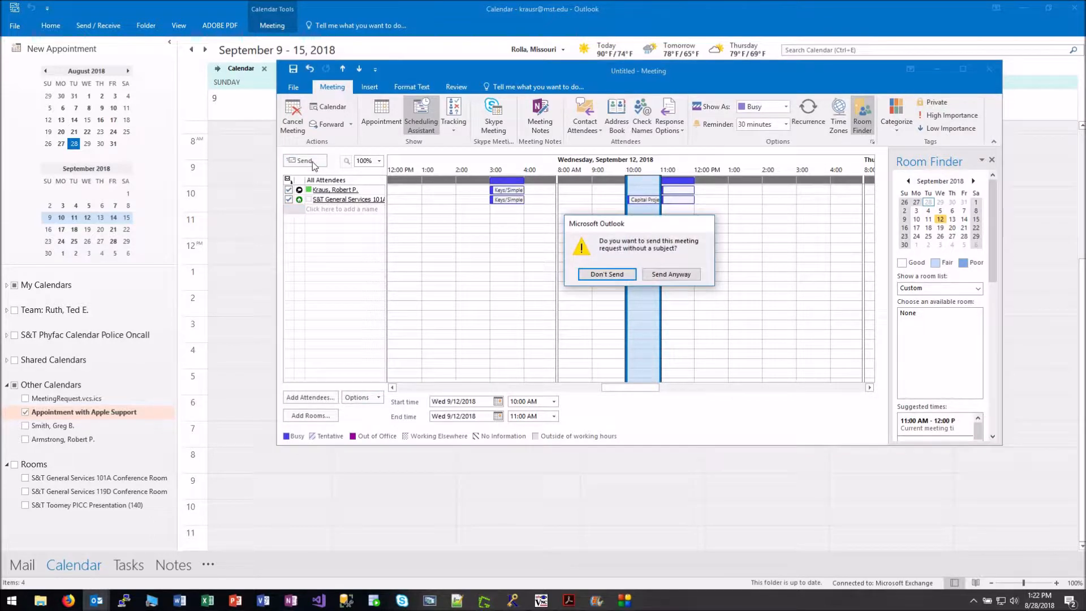
left_click(680, 275)
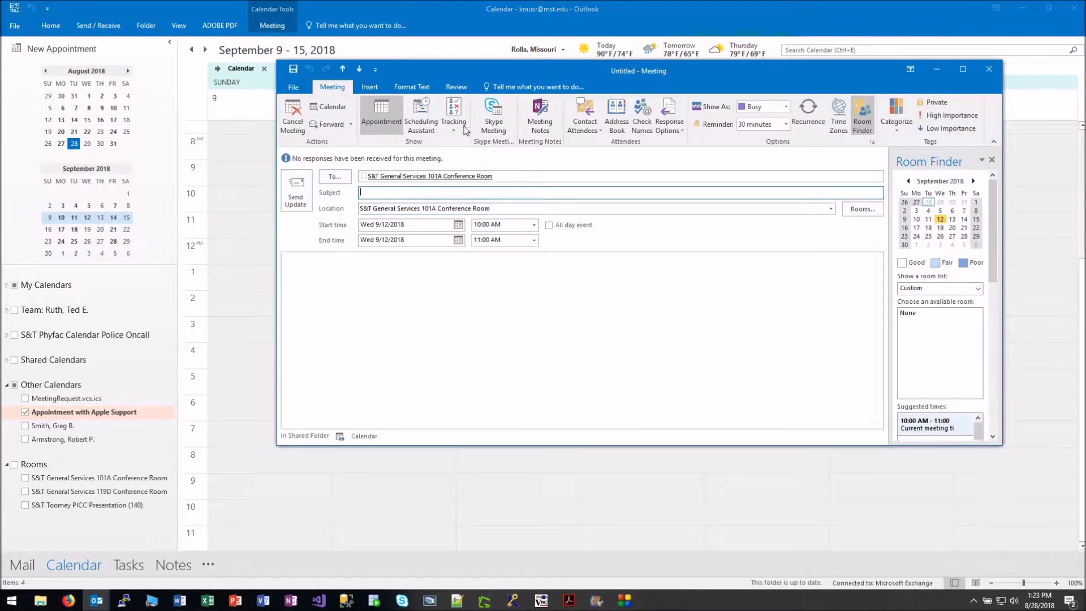
Reschedule the meeting to 11:00 AM–12:00 PM in the Scheduling Assistant.
left_click(426, 114)
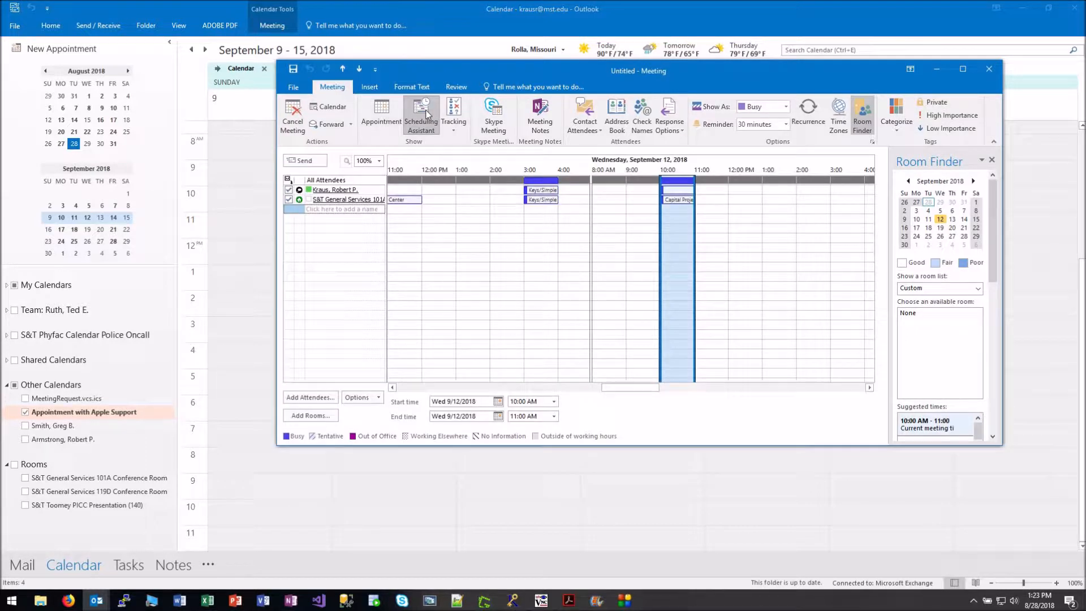
left_click_drag(696, 270, 728, 270)
left_click_drag(660, 276, 694, 276)
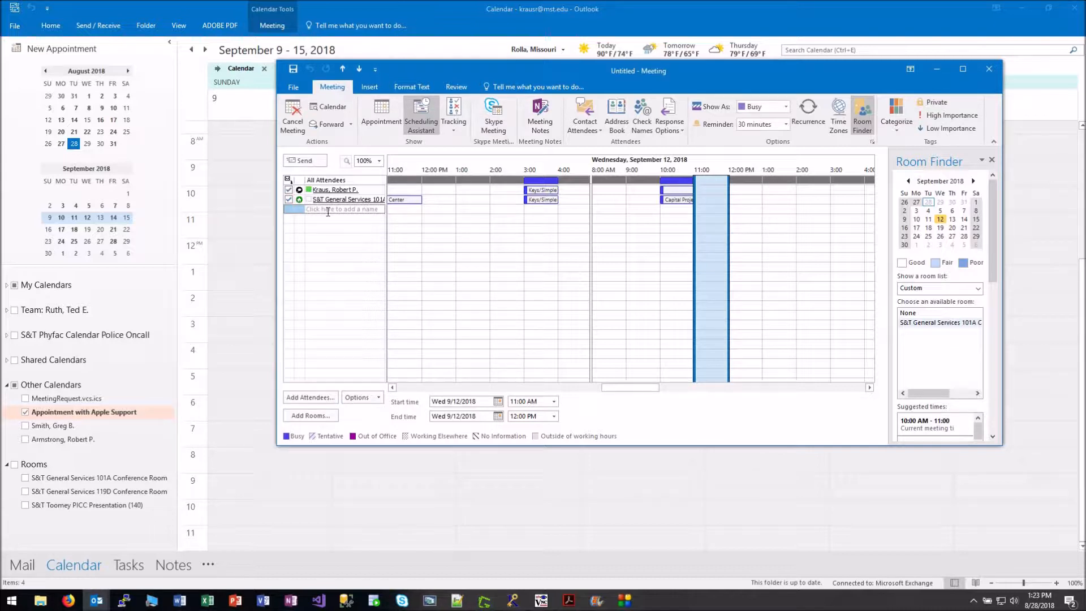
Look over the attendee and resource selection without changing it, and send the meeting update without a subject.
left_click(310, 398)
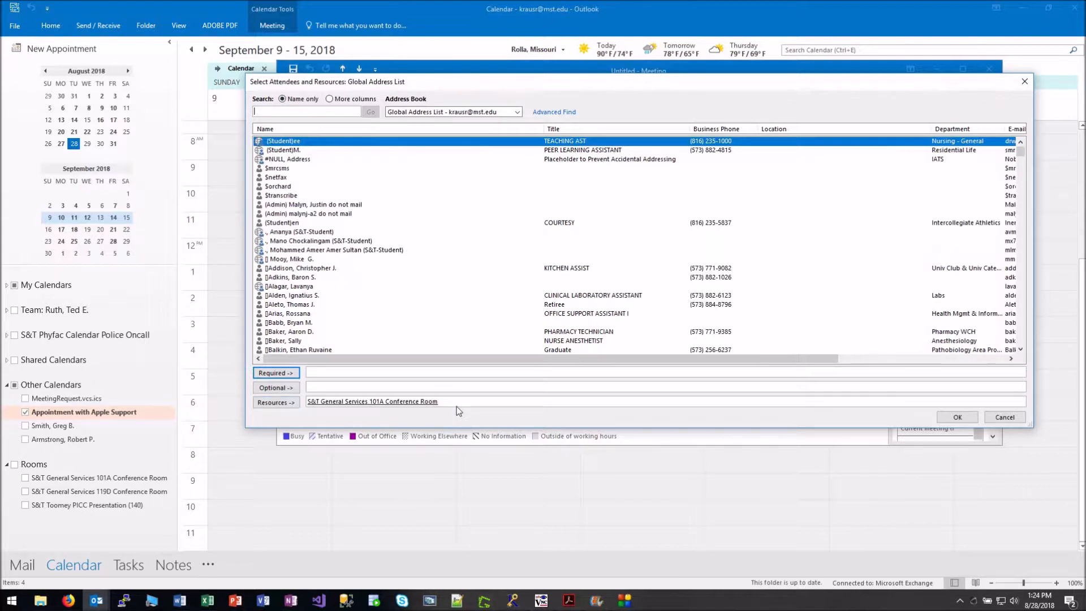
left_click(1002, 418)
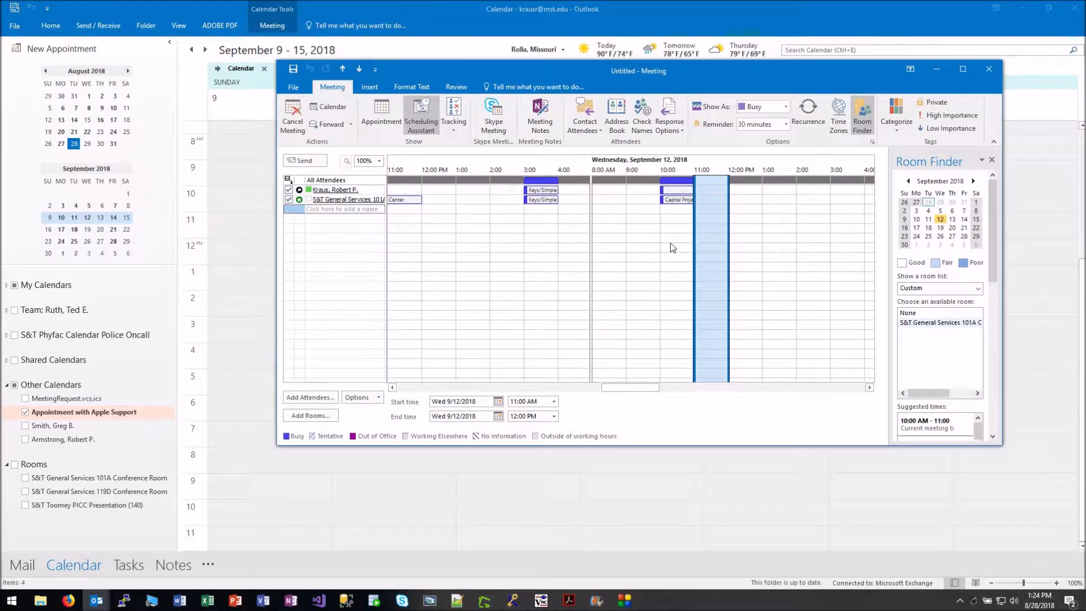
left_click(306, 161)
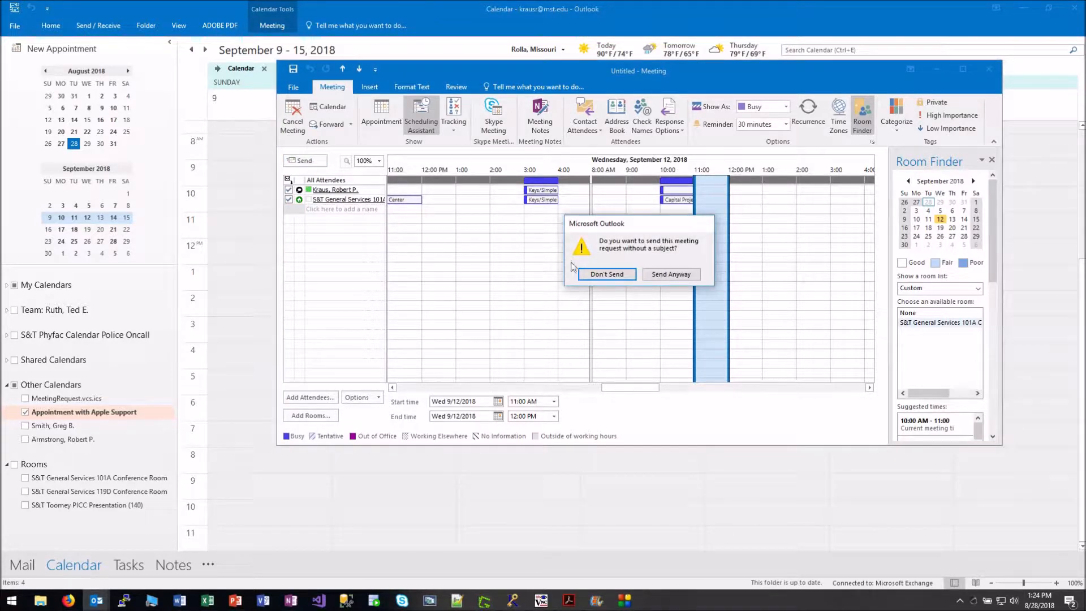
left_click(672, 274)
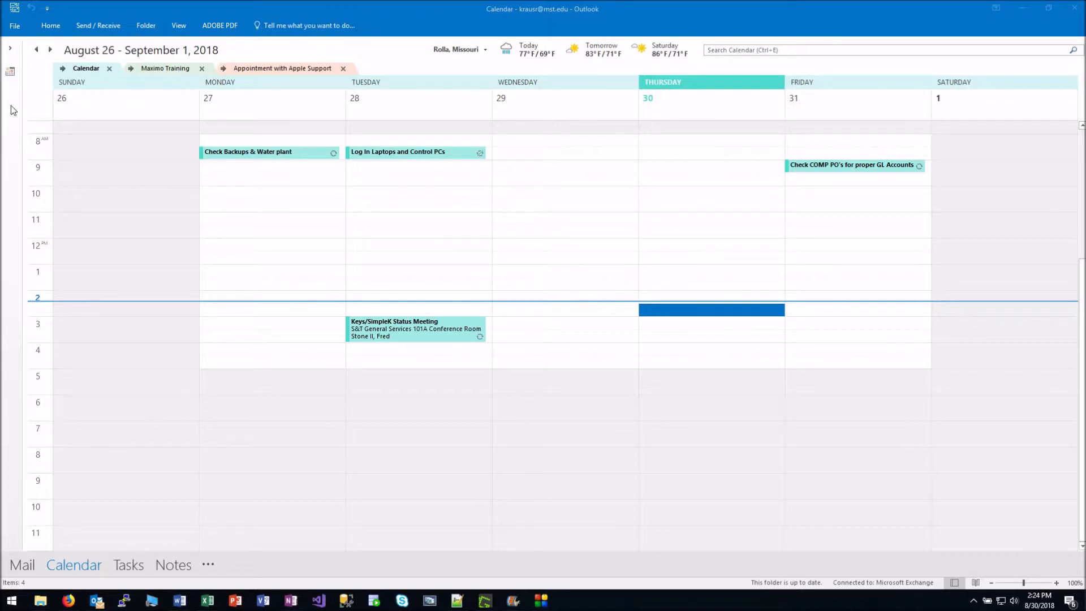
Expand and pin the calendar folder pane, and toggle the Appointment with Apple Support calendar off and back on.
left_click(10, 52)
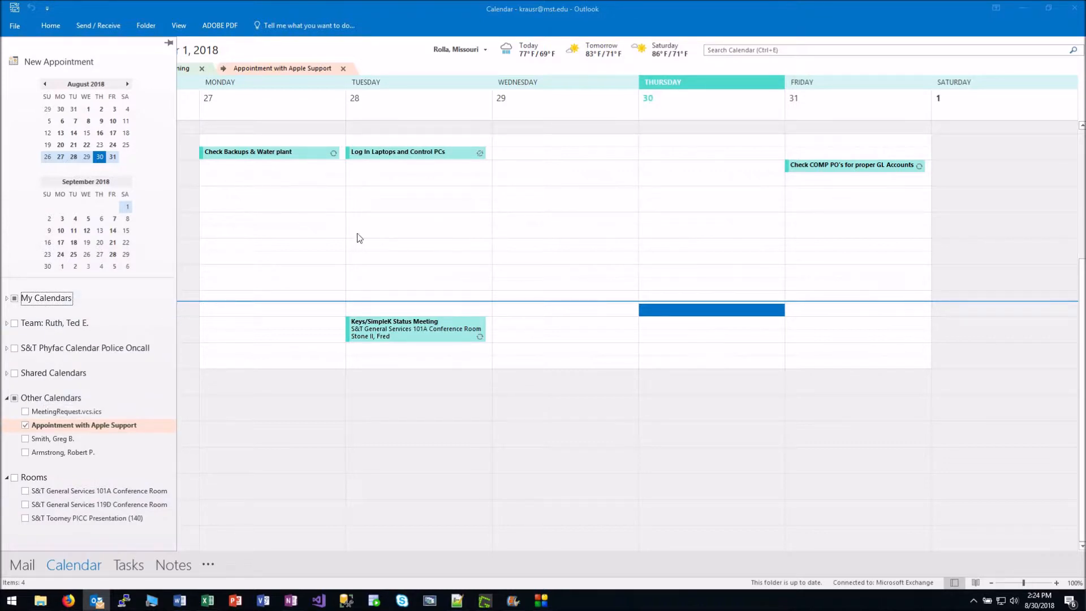
left_click(169, 44)
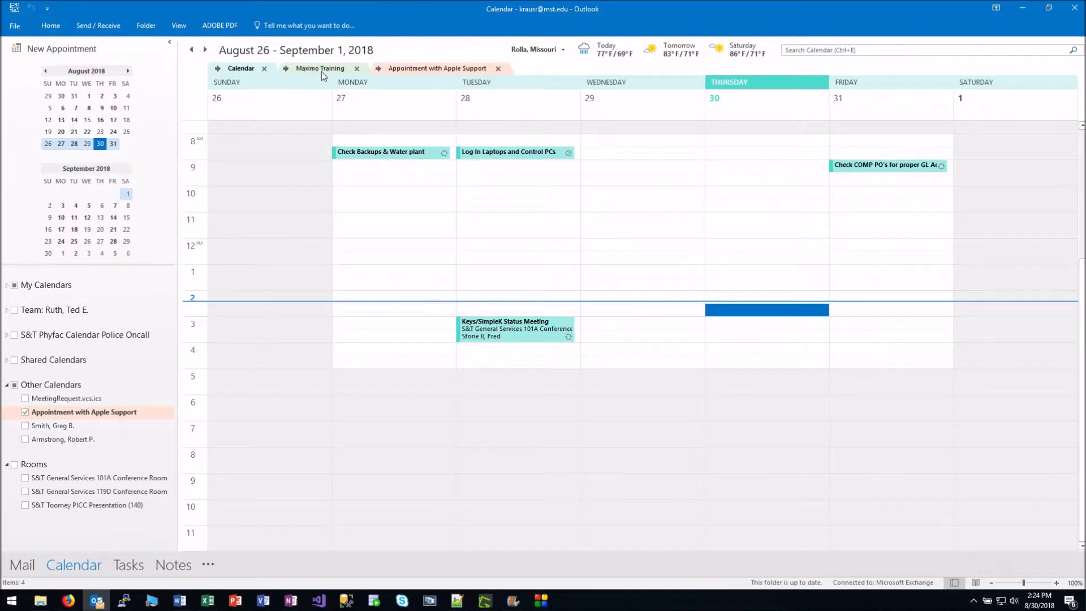
left_click(26, 413)
left_click(26, 412)
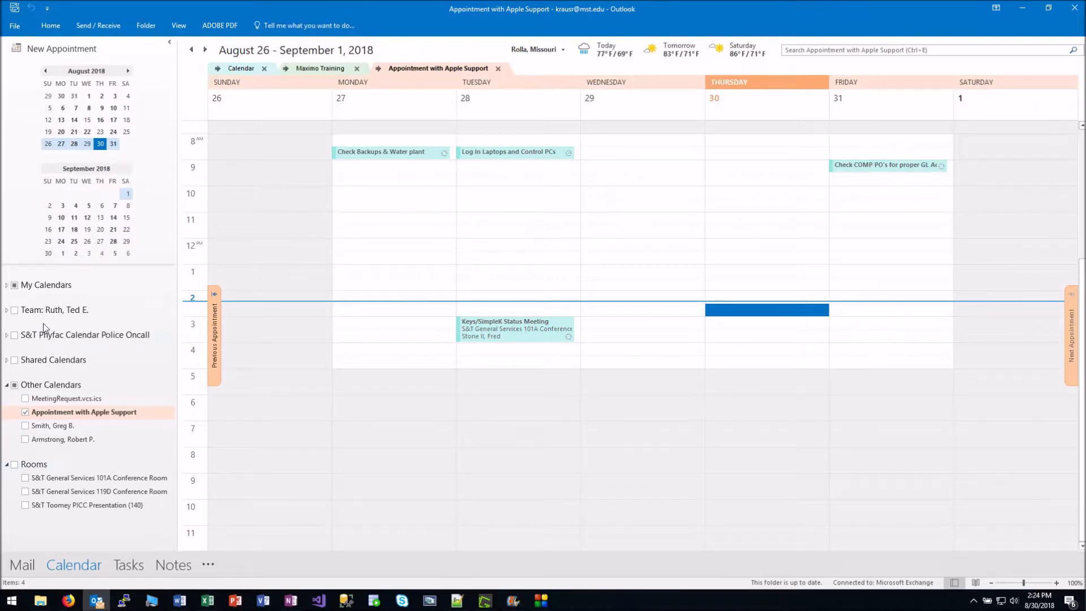
Open the room list for adding calendars to the Rooms group and search it by name for "S&T Shared".
right_click(43, 469)
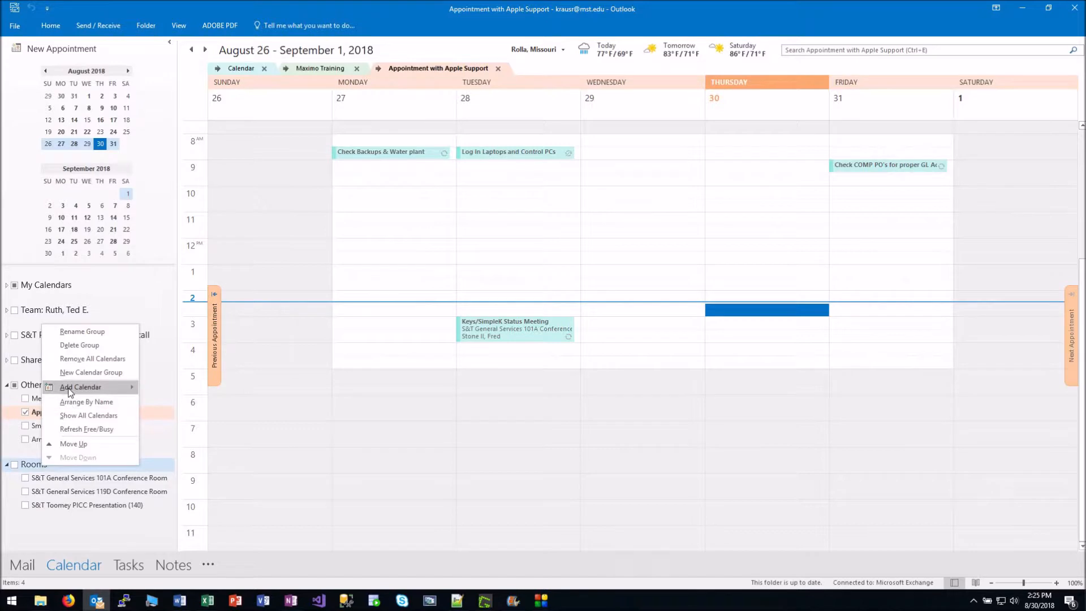
mouse_move(70, 390)
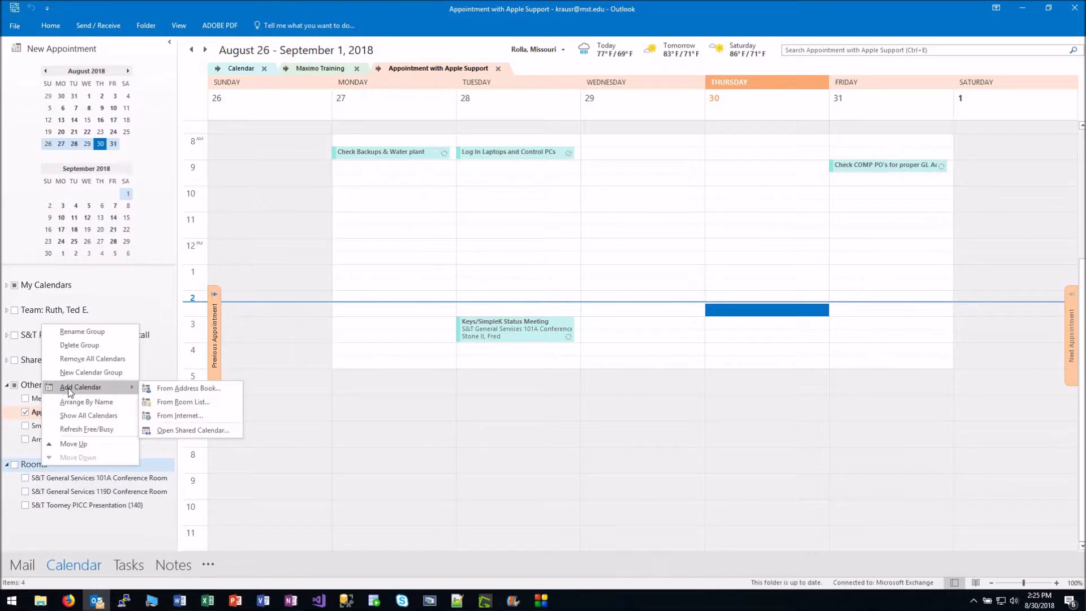
left_click(188, 402)
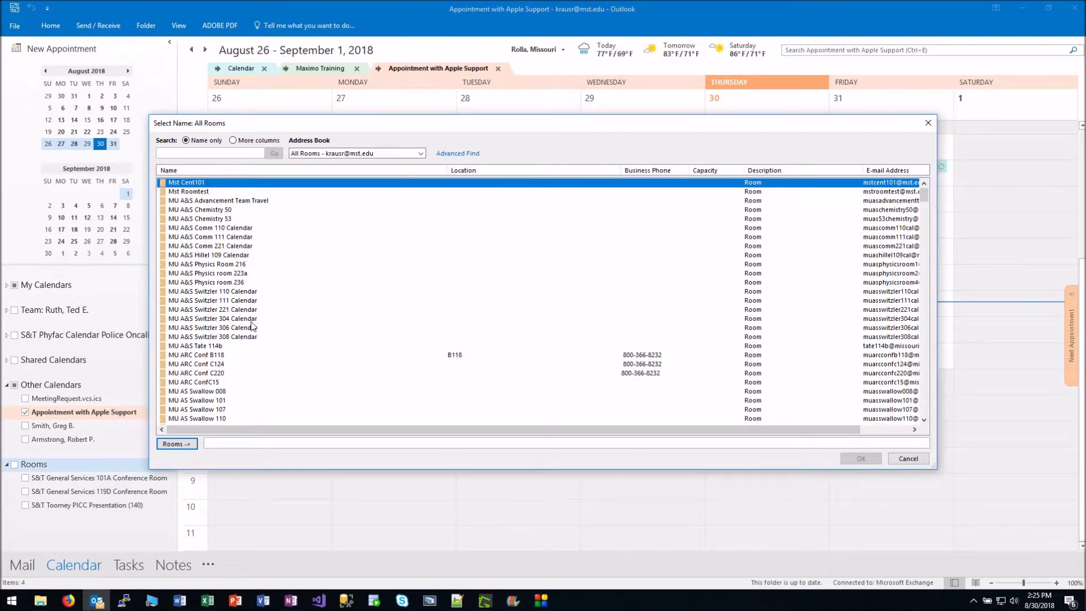
left_click(220, 152)
type("S&T")
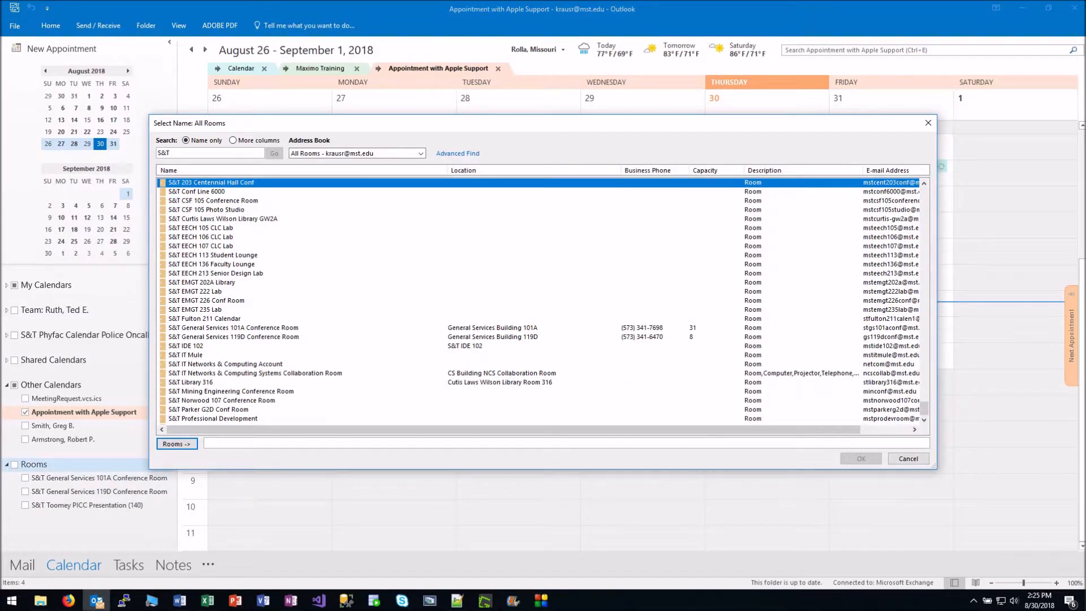
type(" Sha")
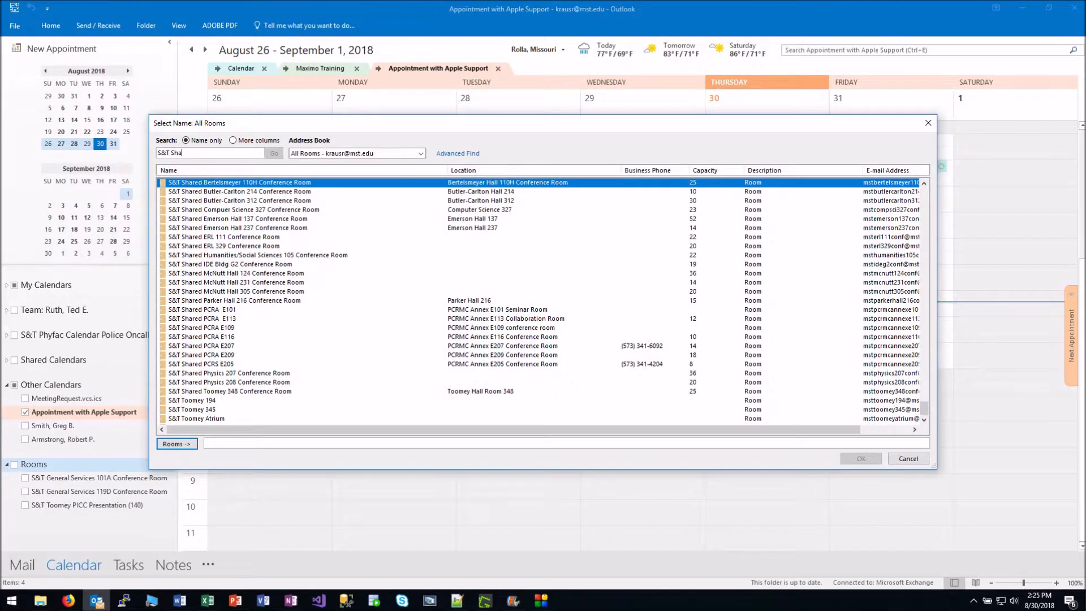
type("red")
left_click(223, 275)
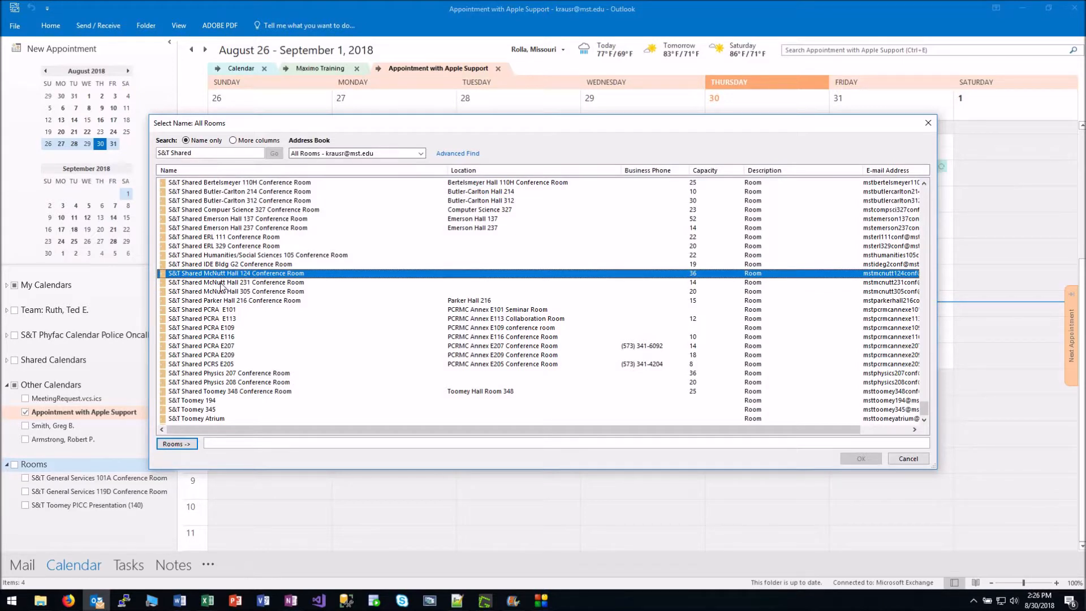
left_click(221, 283, "shift")
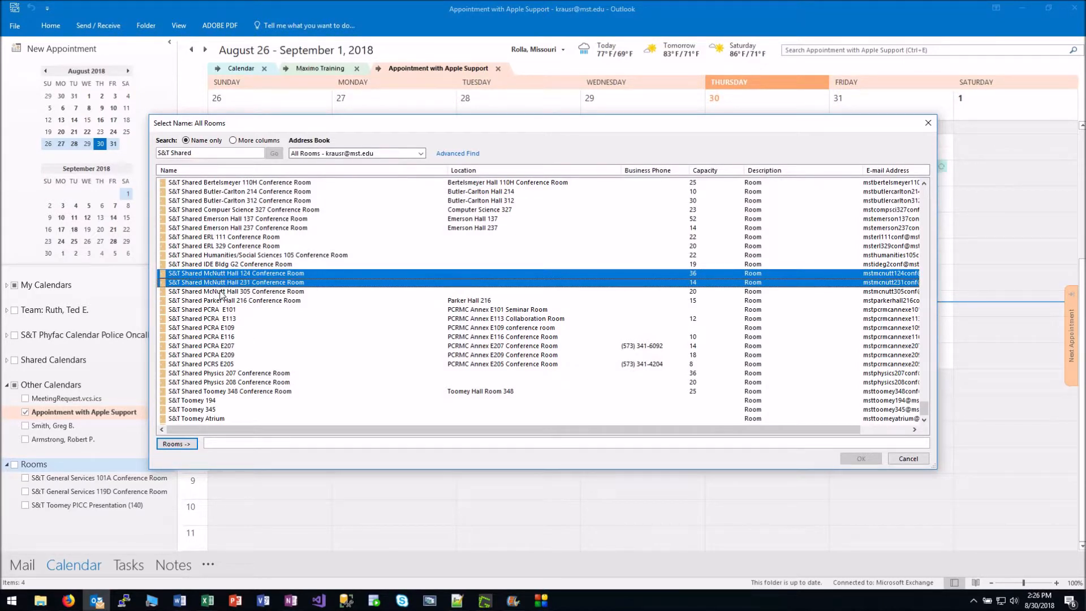
left_click(226, 275)
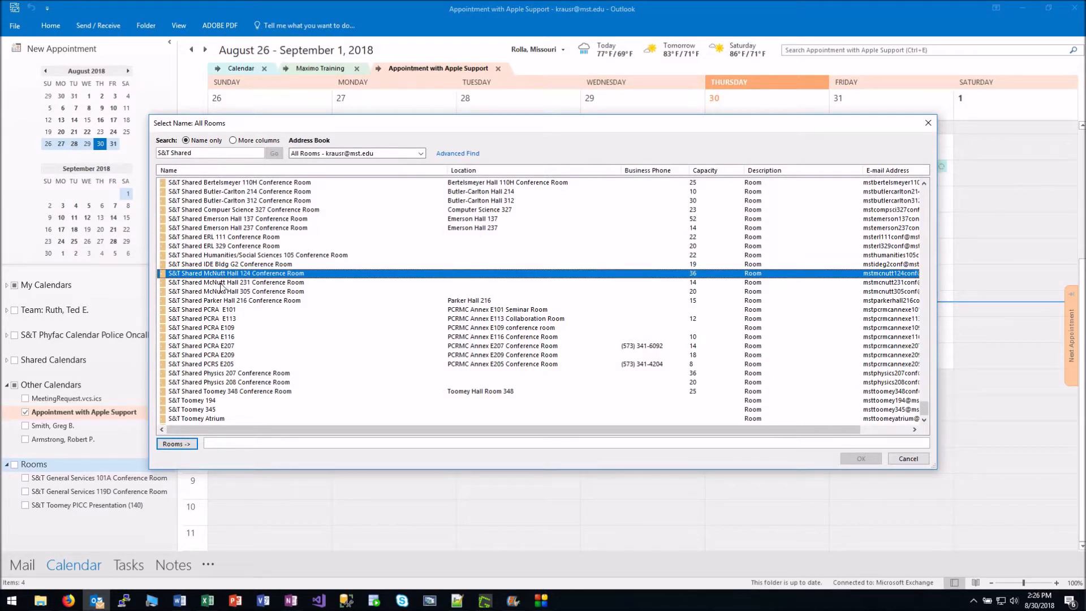
left_click(225, 291, "ctrl")
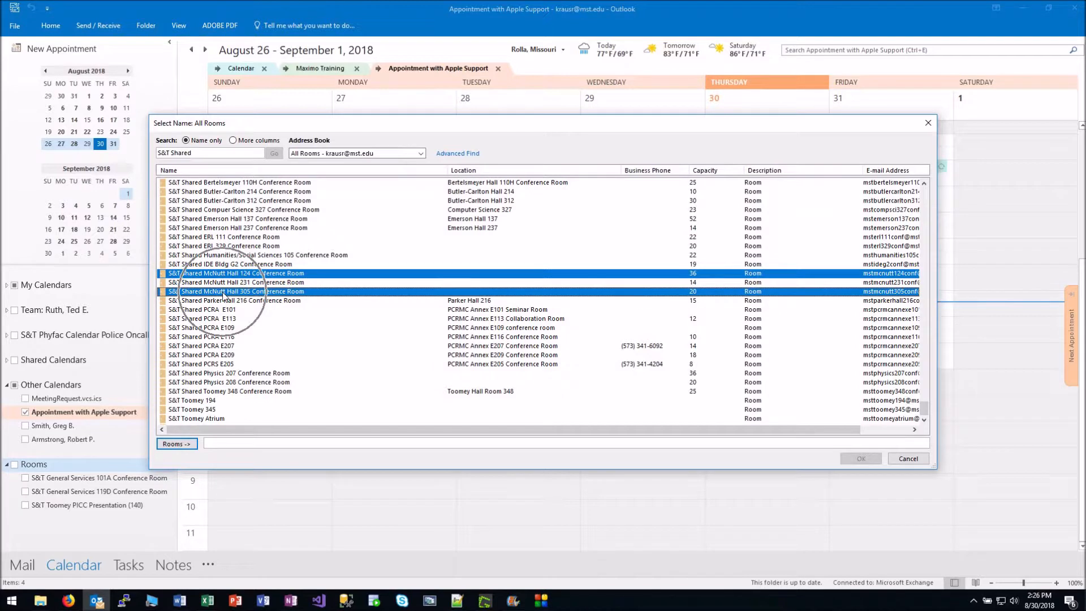
Add the S&T Shared McNutt Hall 124, 231 and 305 Conference Room calendars to the Rooms group.
left_click(225, 275)
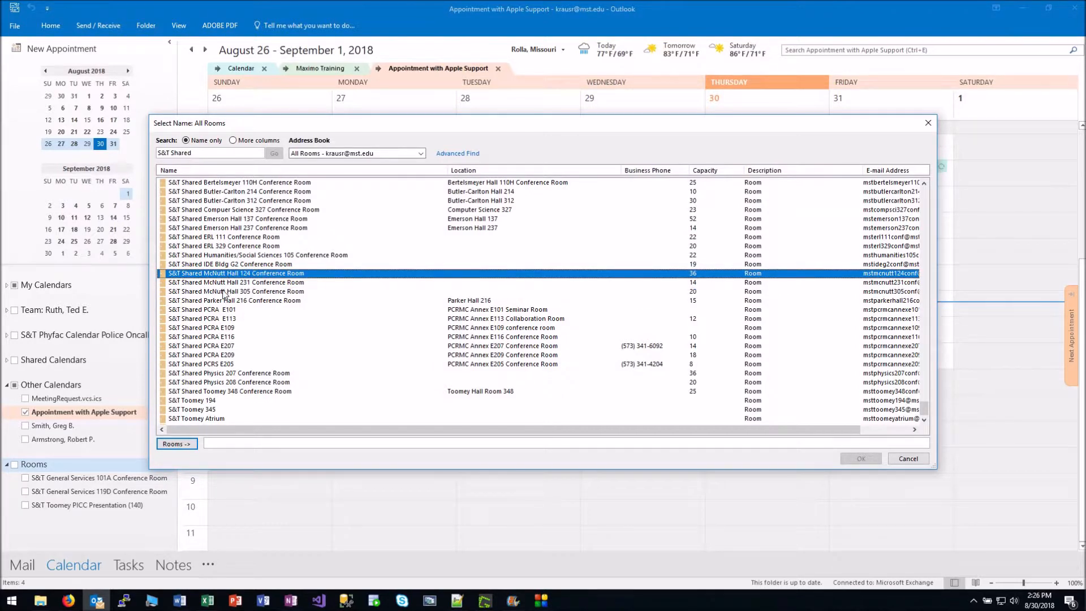
left_click(225, 292, "shift")
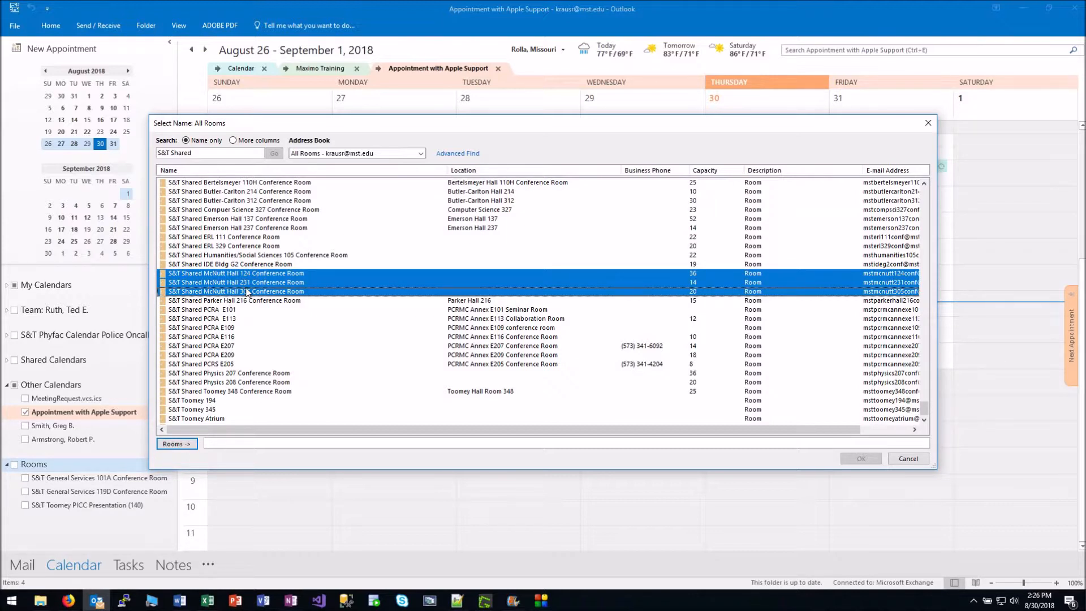
left_click(173, 443)
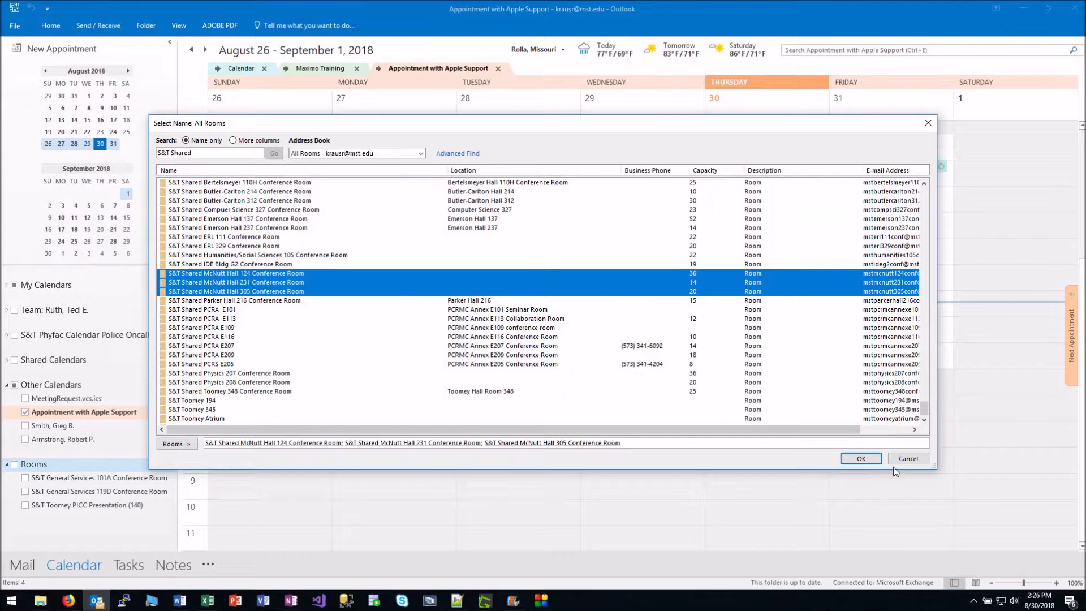
left_click(860, 458)
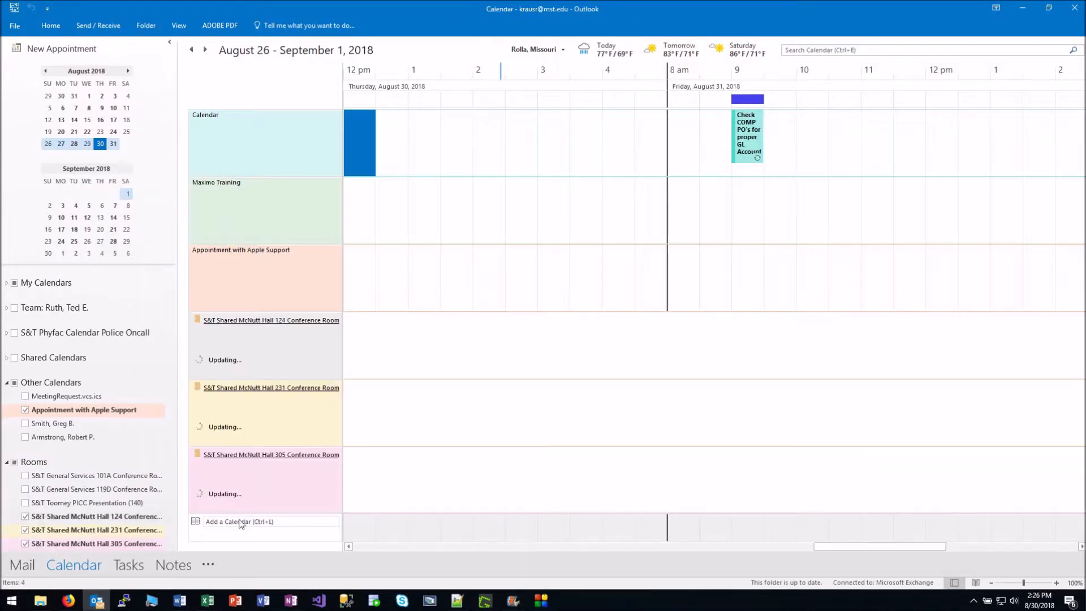
left_click_drag(169, 491, 170, 551)
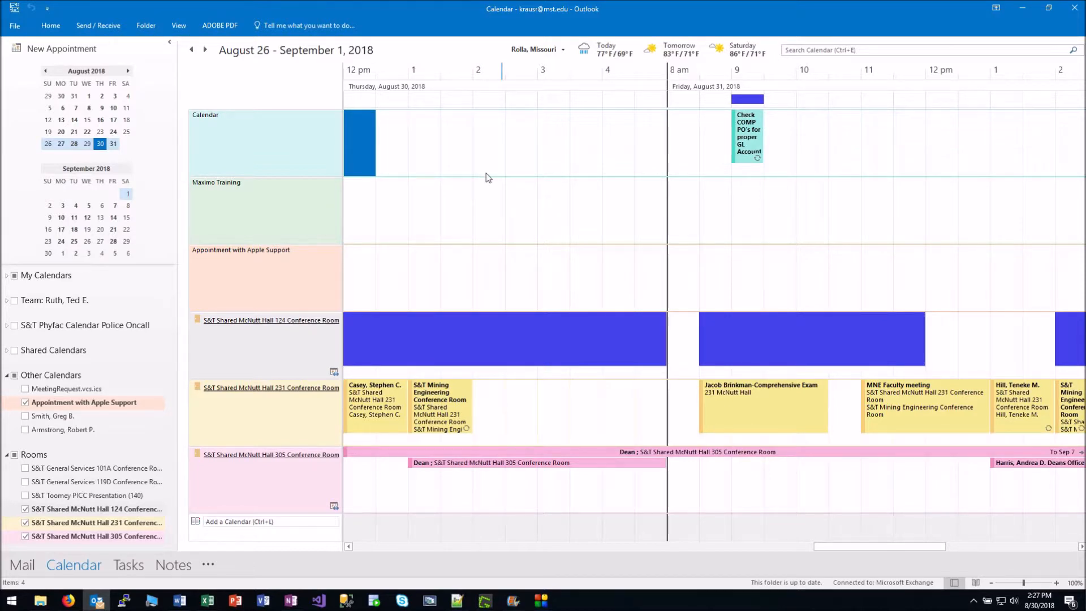
Switch the calendars to Week view and overlay the McNutt Hall 124, 231 and 305 room calendars on the main calendar.
left_click(179, 26)
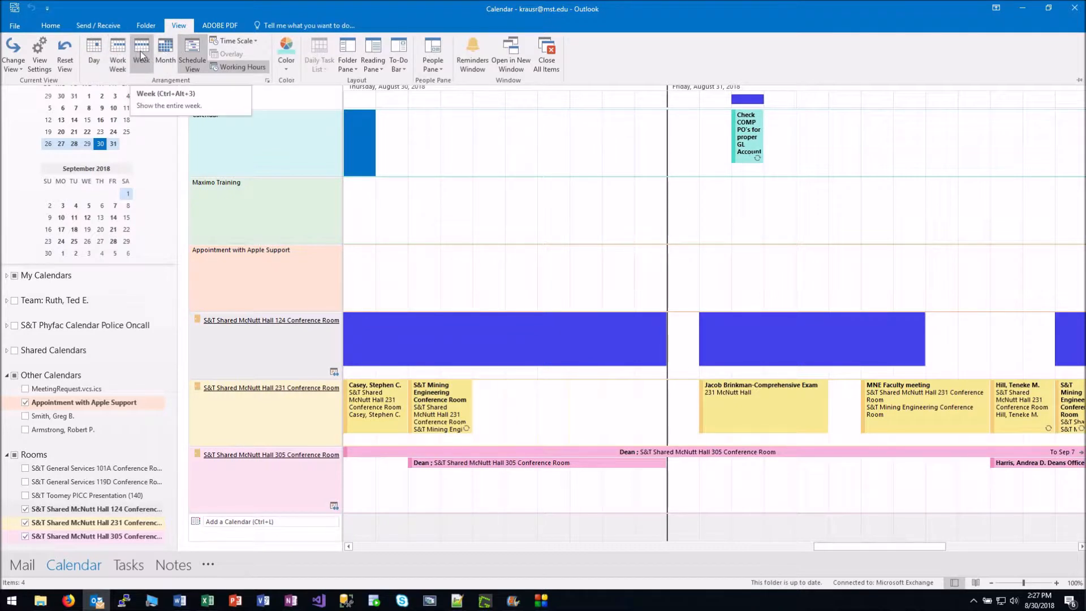
left_click(141, 53)
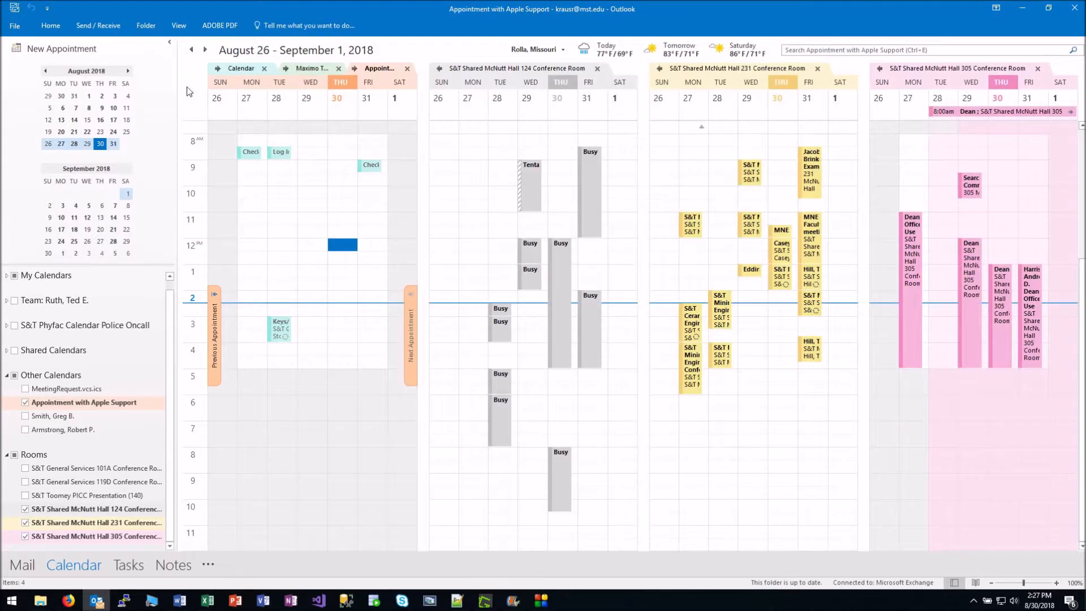
mouse_move(283, 155)
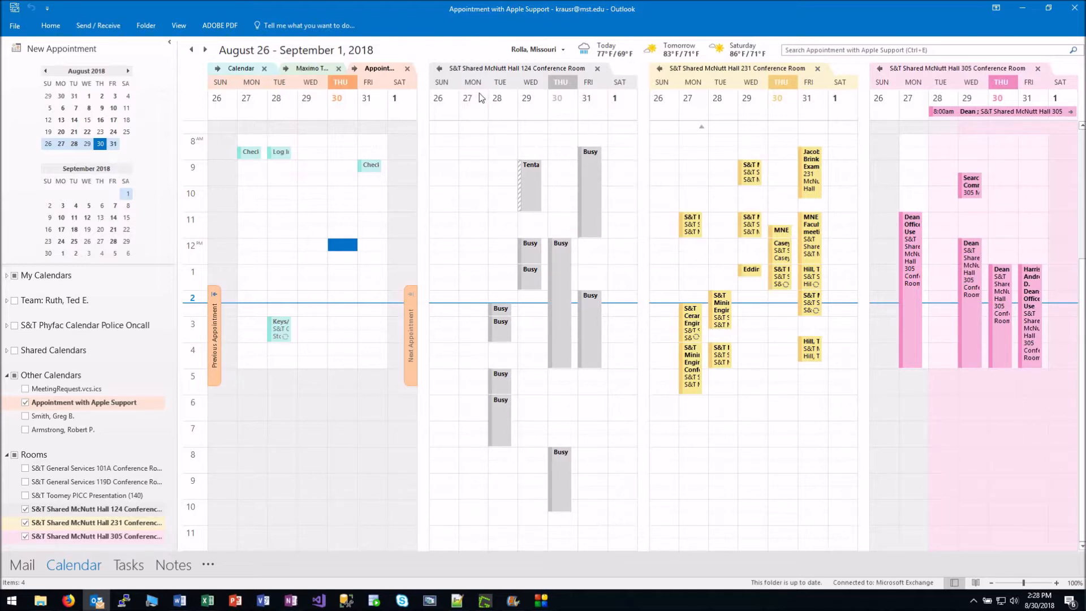
left_click(440, 70)
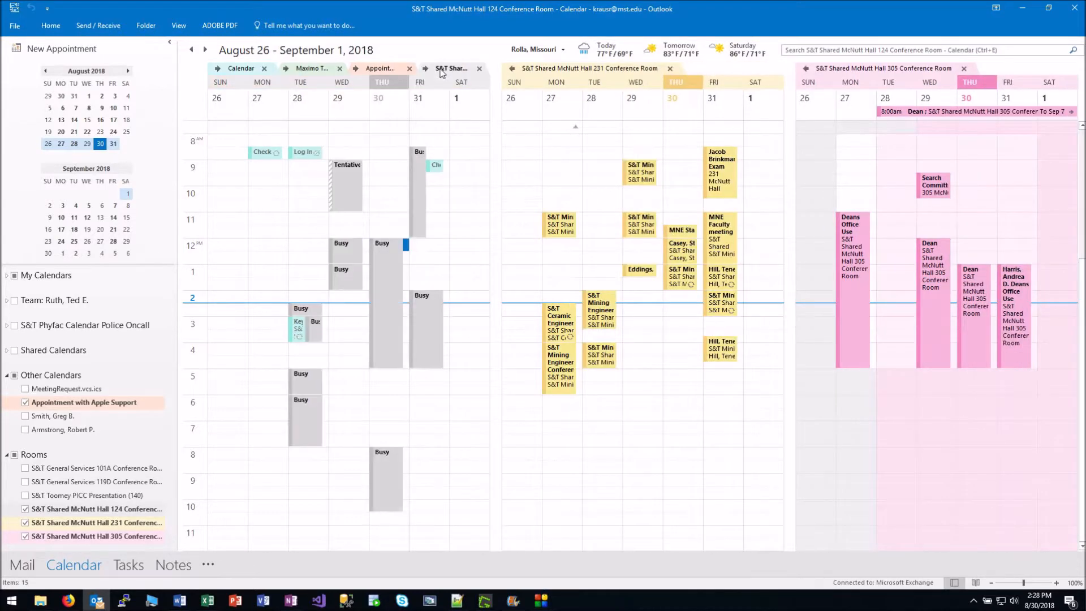
left_click(511, 69)
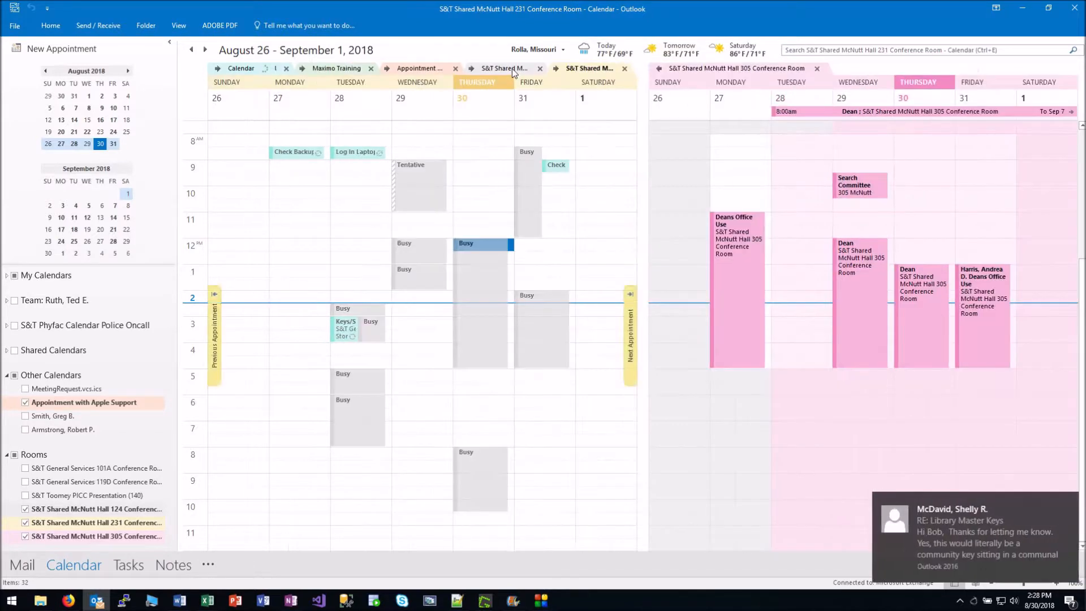
left_click(659, 69)
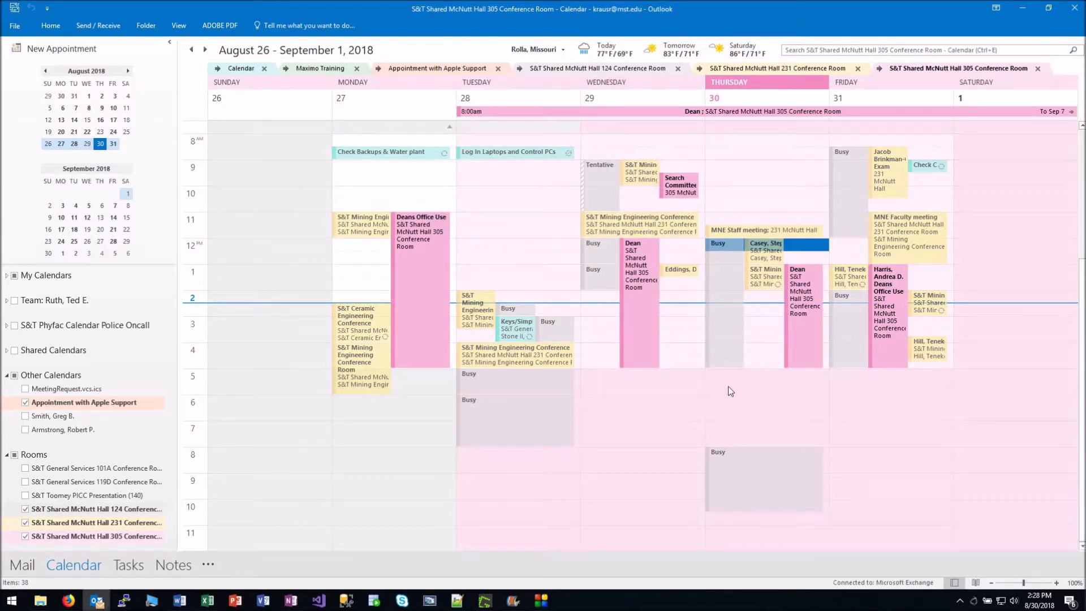
mouse_move(773, 300)
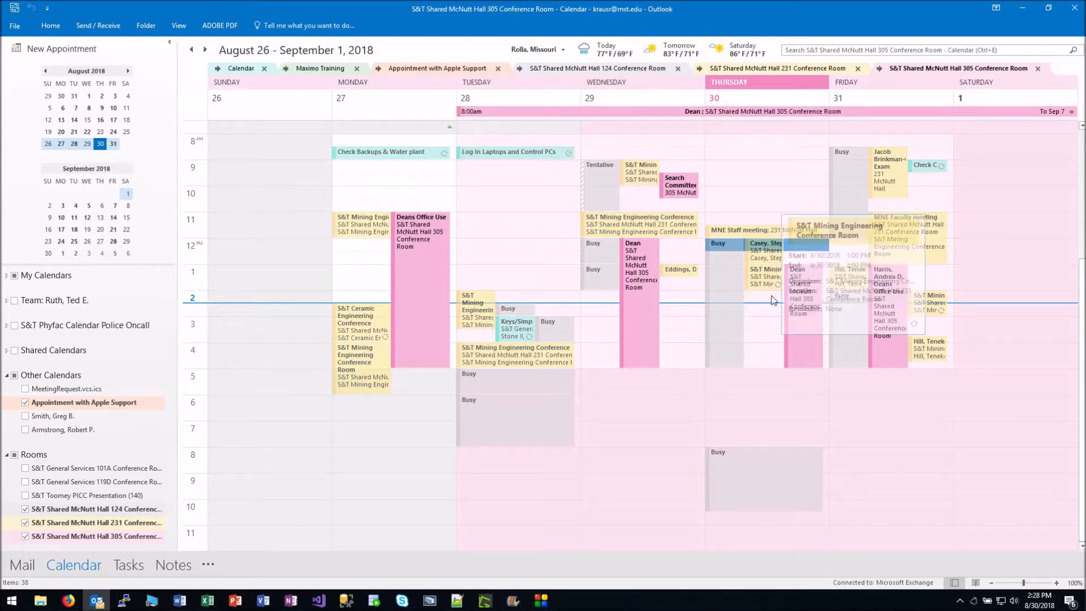
Close the Appointment with Apple Support and Maximo Training calendars in the overlay, and dismiss the new mail notification.
left_click(498, 69)
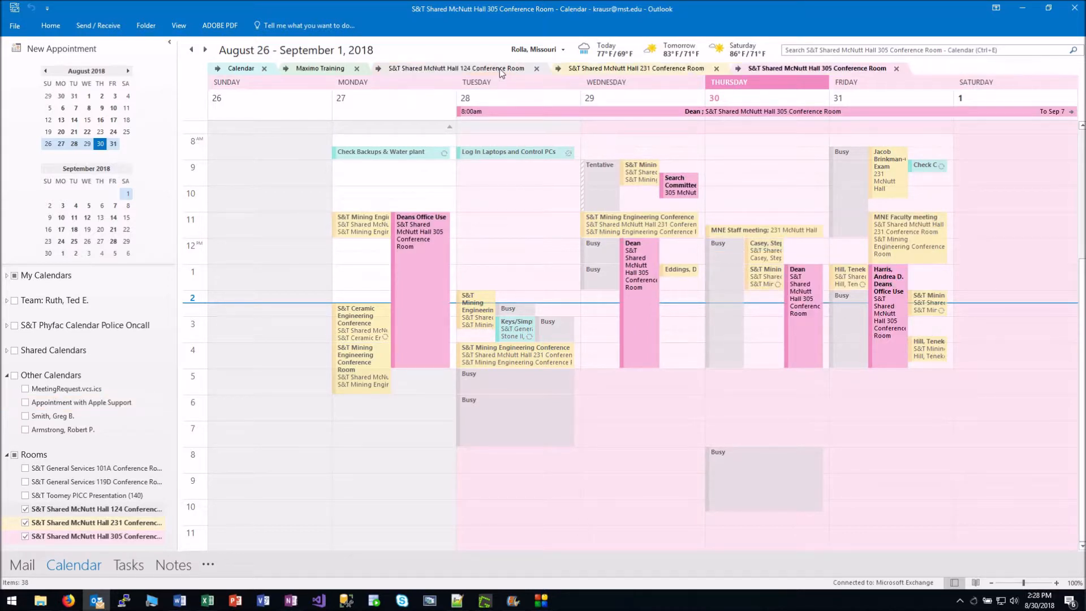
left_click(356, 69)
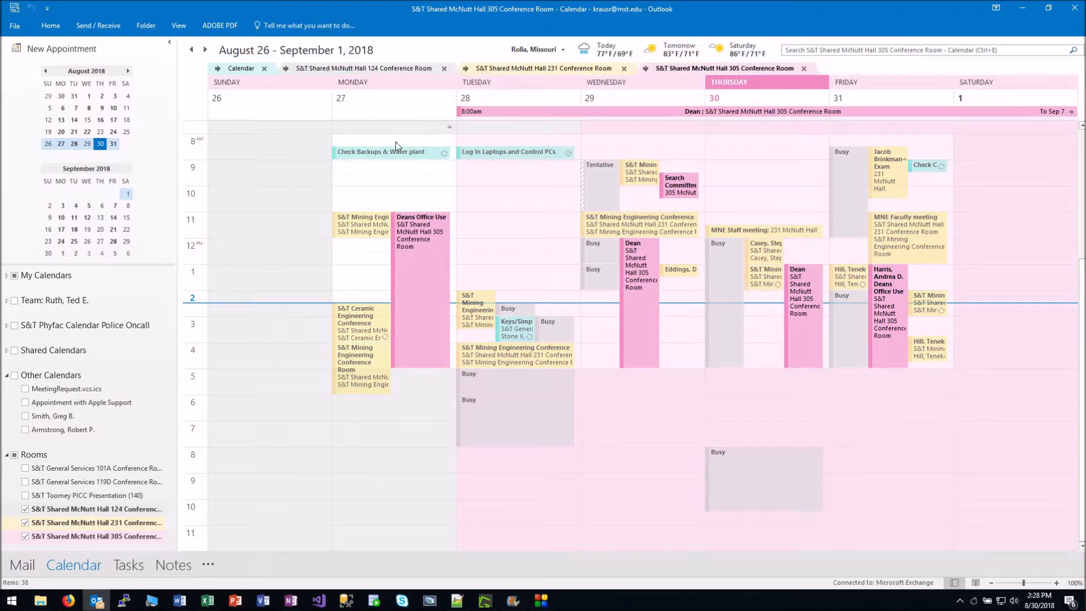
mouse_move(1066, 501)
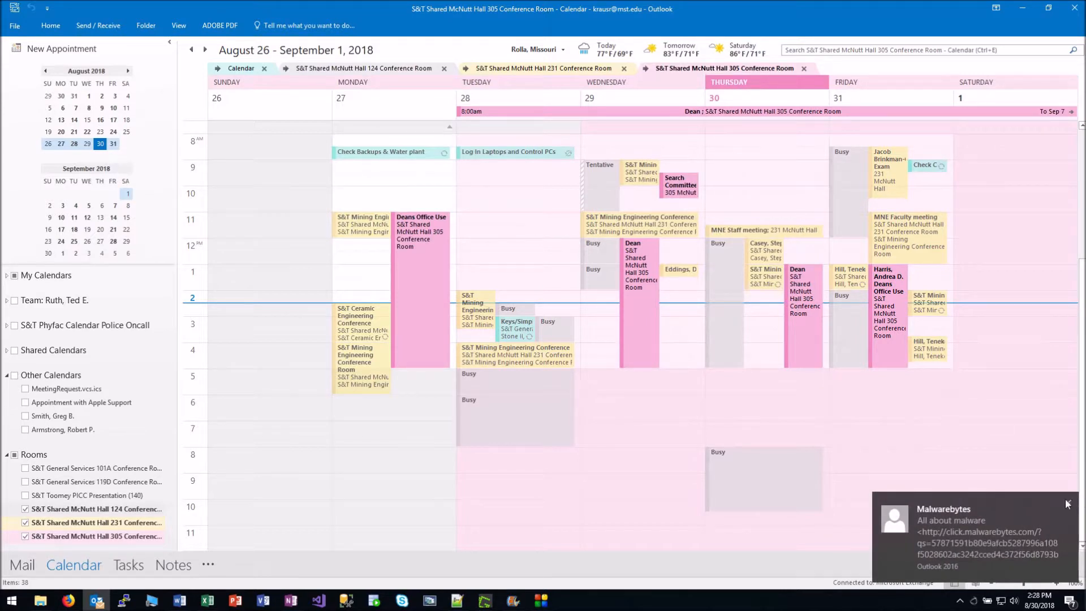
left_click(1069, 503)
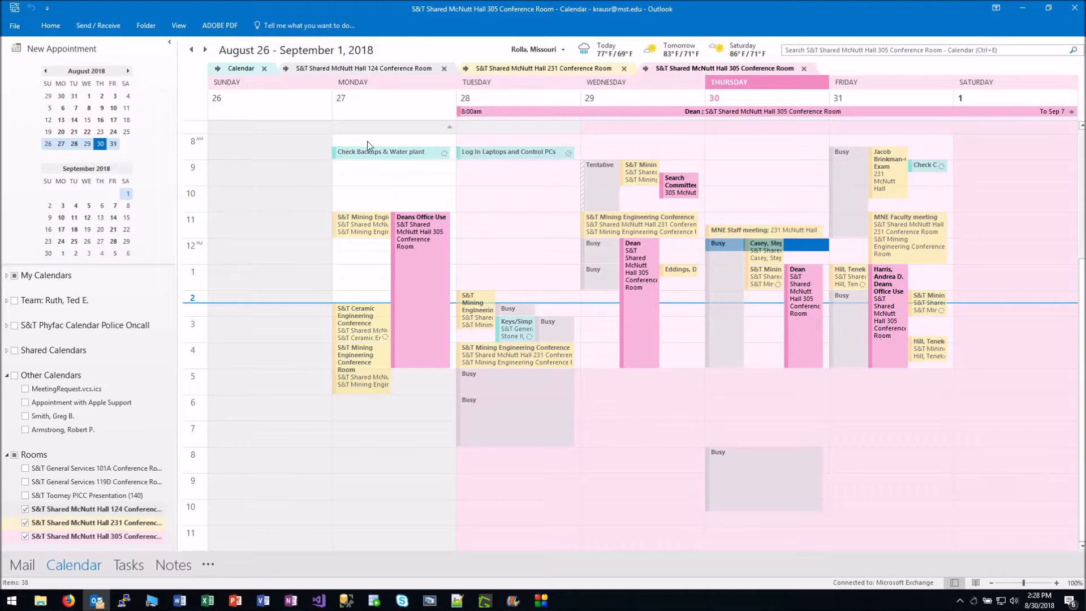
Advance the overlaid calendars to the week of September 16–22, 2018, and close the McNutt Hall 231 Conference Room calendar.
left_click(204, 51)
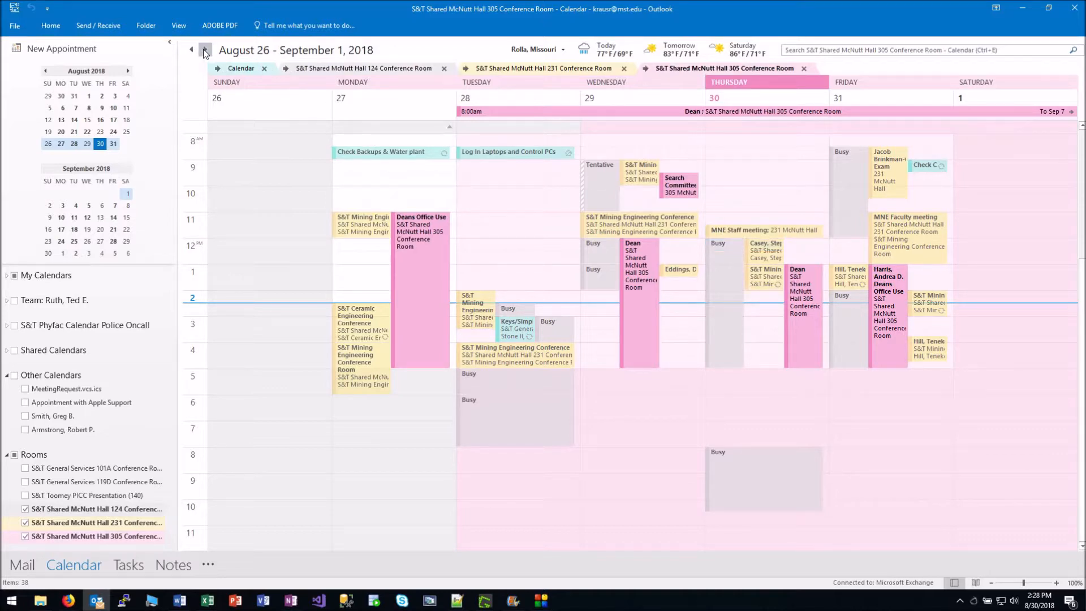
left_click(205, 51)
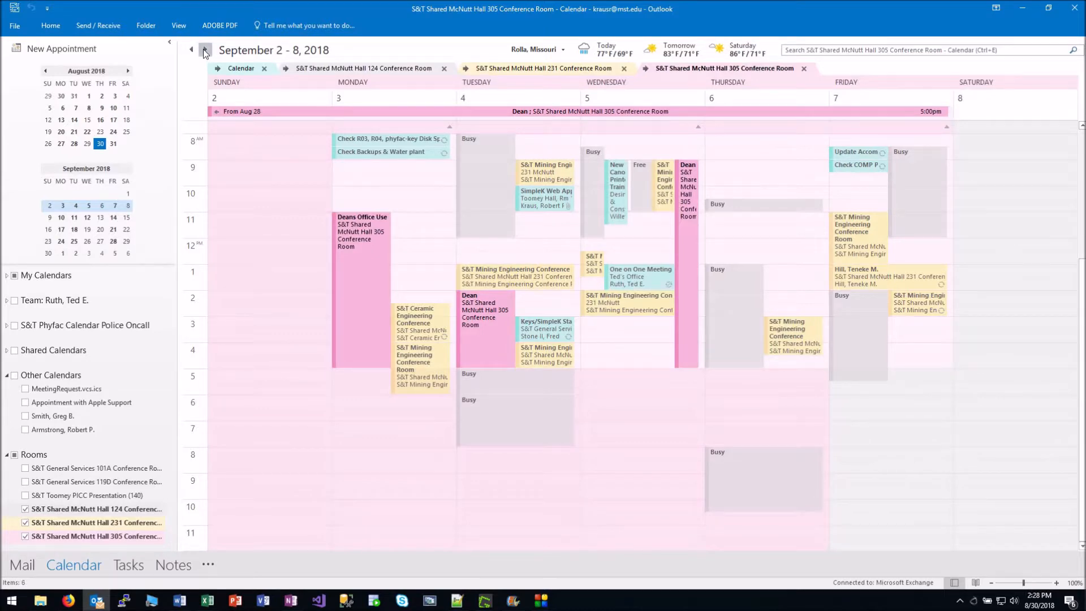
left_click(205, 51)
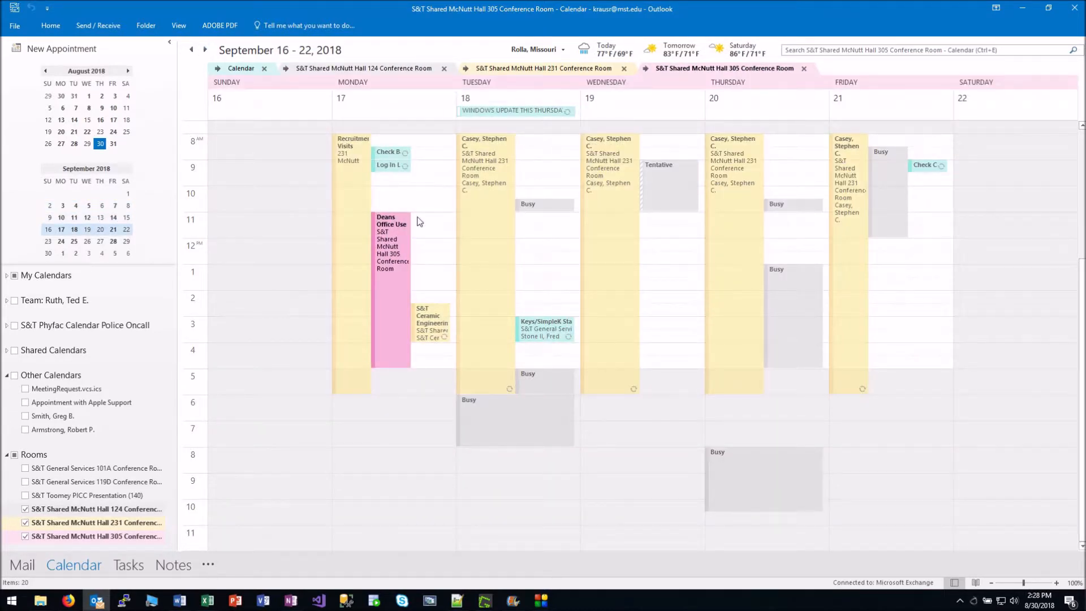
mouse_move(630, 302)
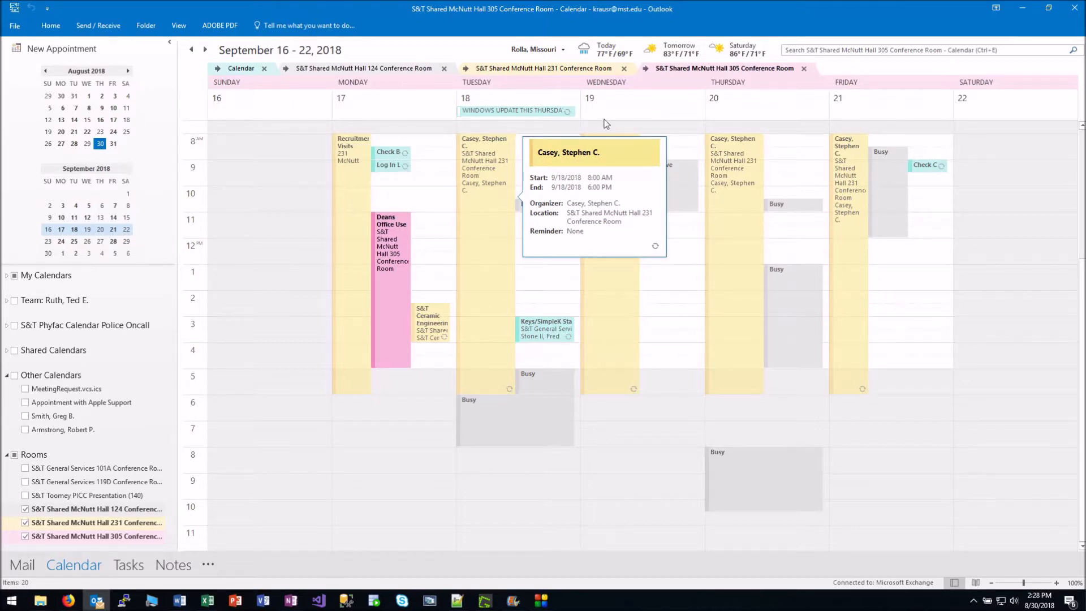
left_click(624, 68)
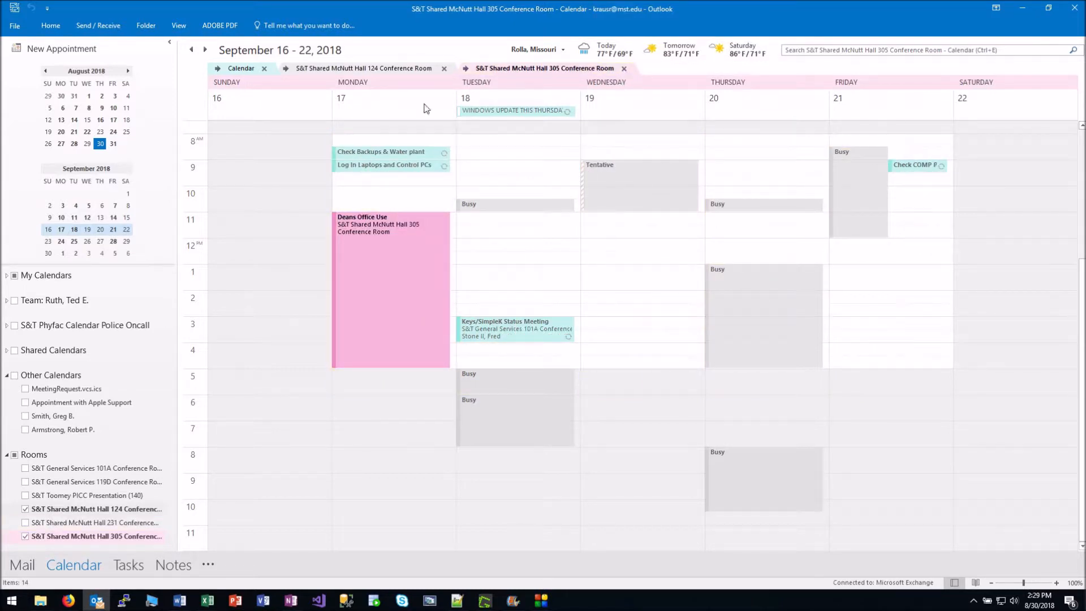
Create an appointment in the main Calendar for Wednesday, September 19 at 1:00 PM, with "Test Meeting from" and the organizer's first name as subject.
left_click(603, 277)
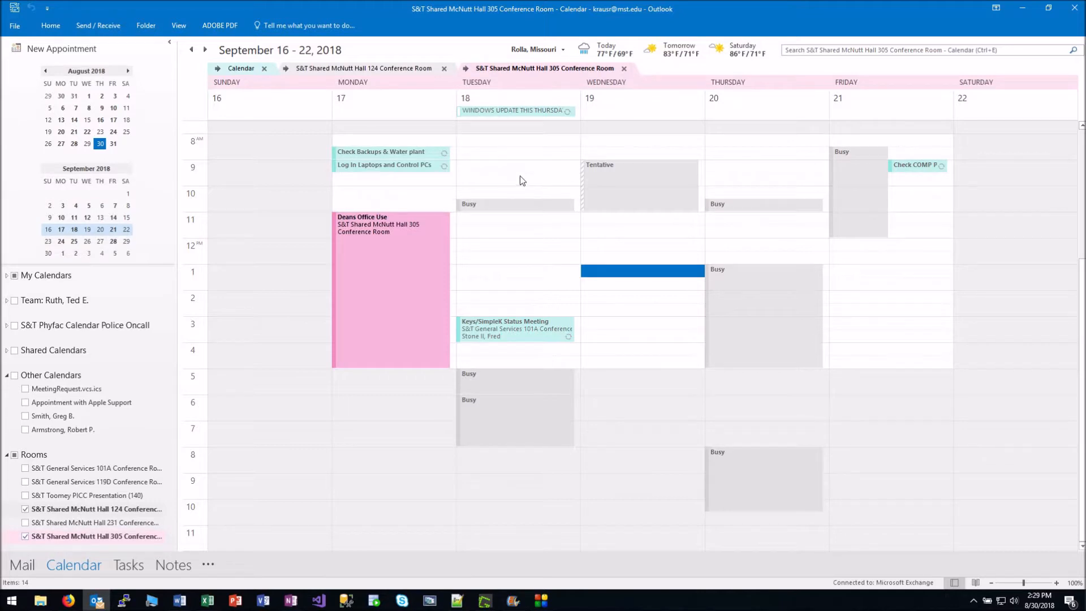
left_click(247, 72)
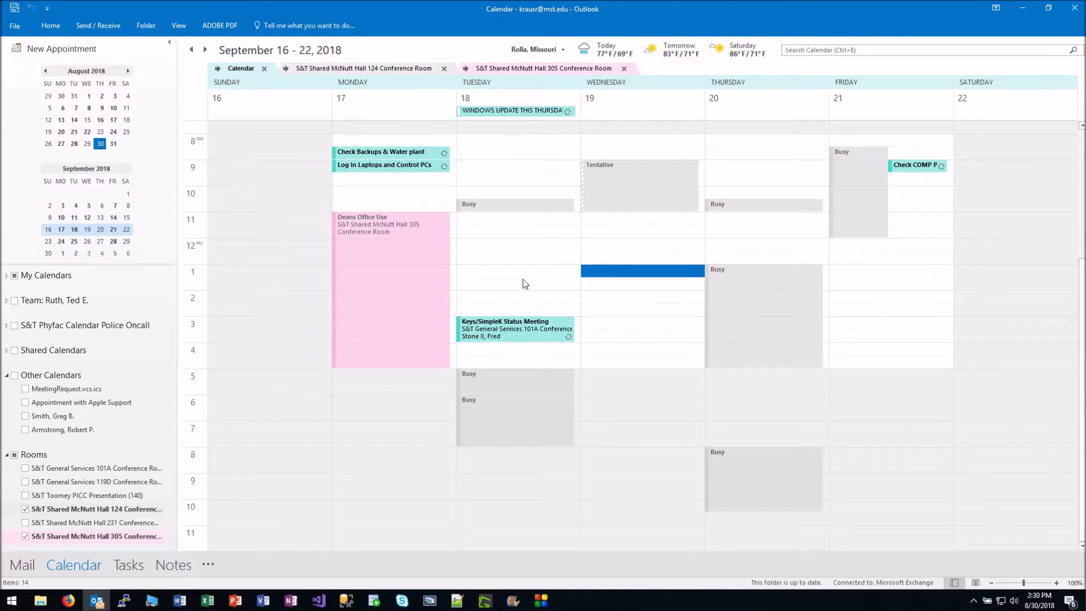
double_click(620, 272)
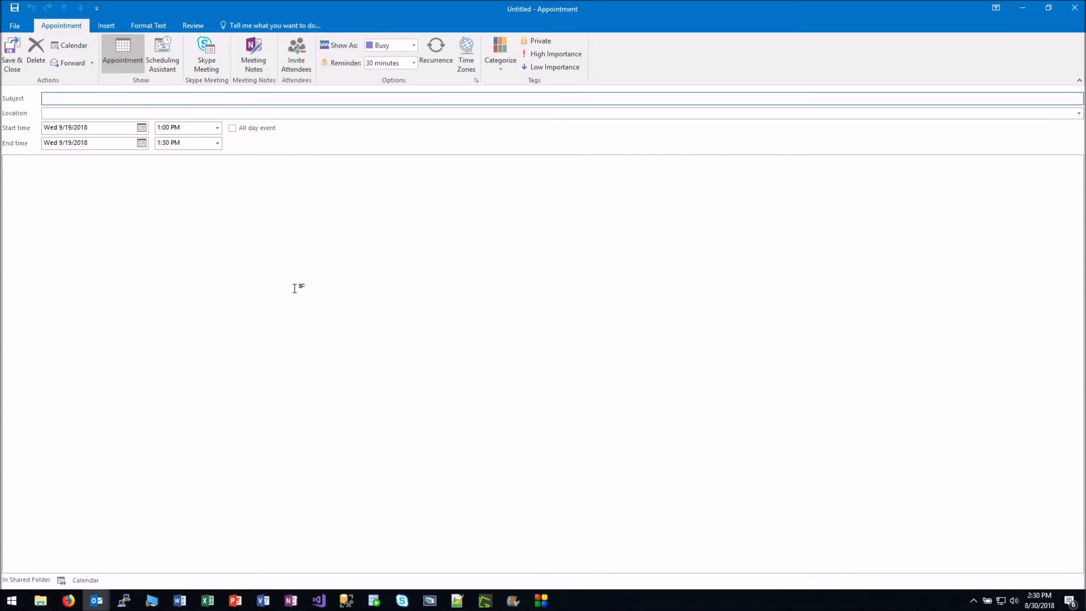
type("Tr")
type("s")
type("t Meeting from")
type(" Bob")
Open the Scheduling Assistant for the appointment and search its room list for "S&T Shared".
left_click(162, 50)
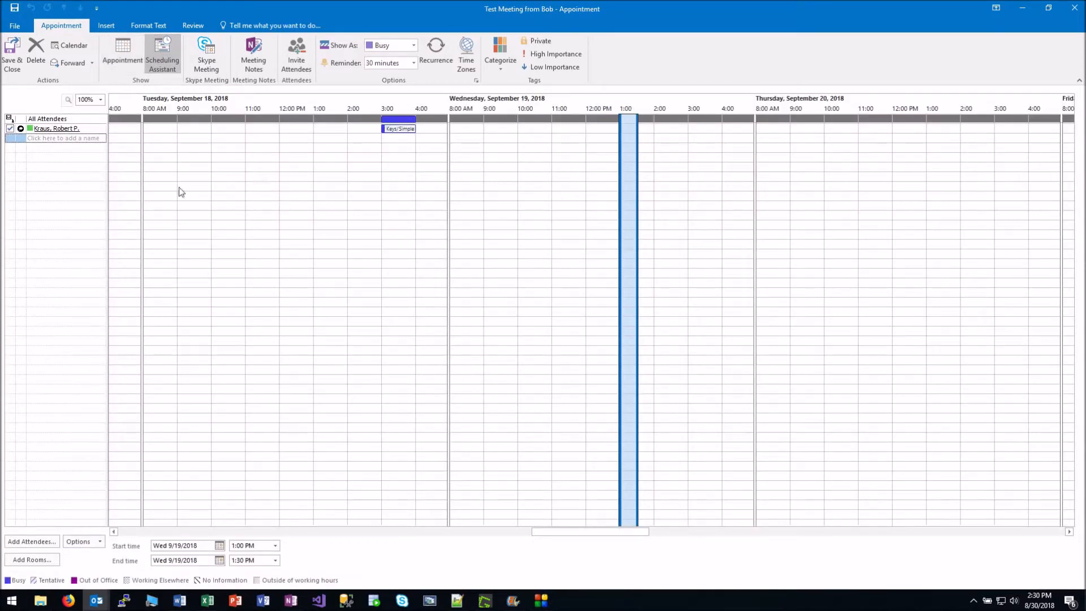
left_click(40, 562)
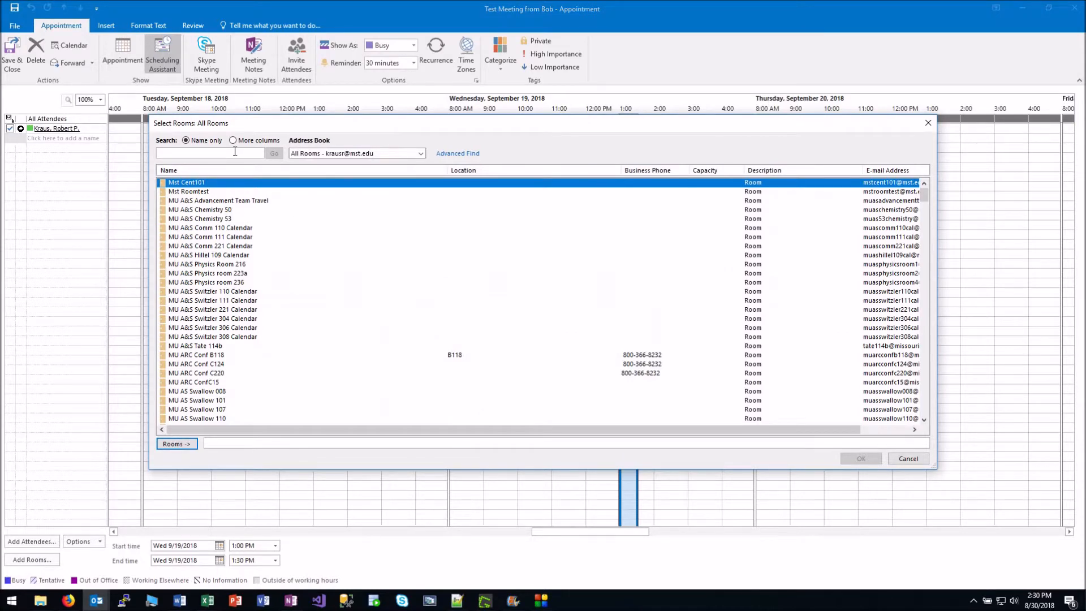
type("sha")
key("BackSpace")
key("BackSpace")
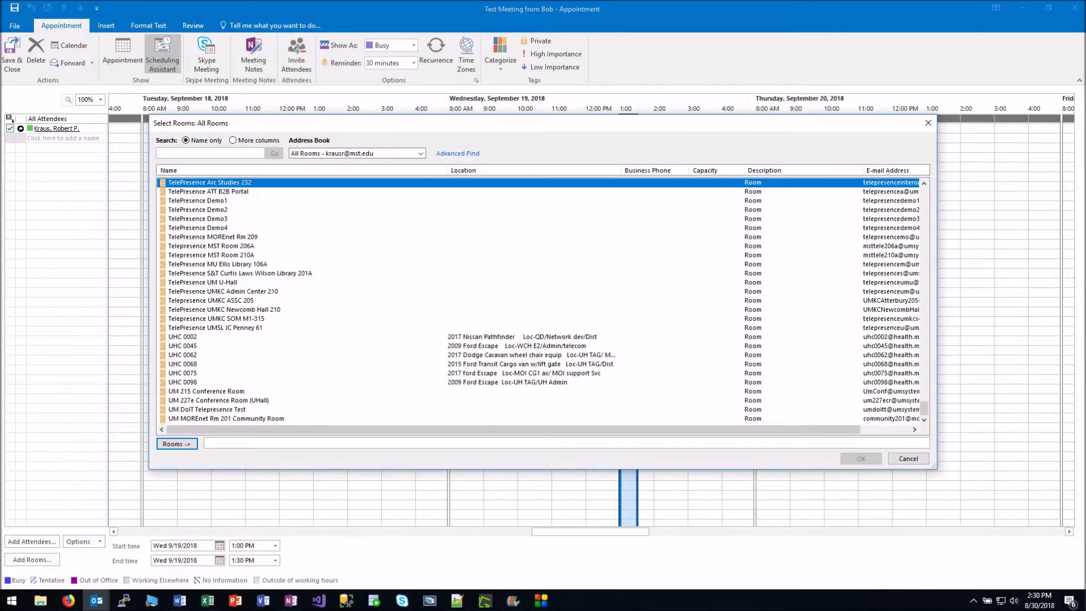
type("s&T Shared")
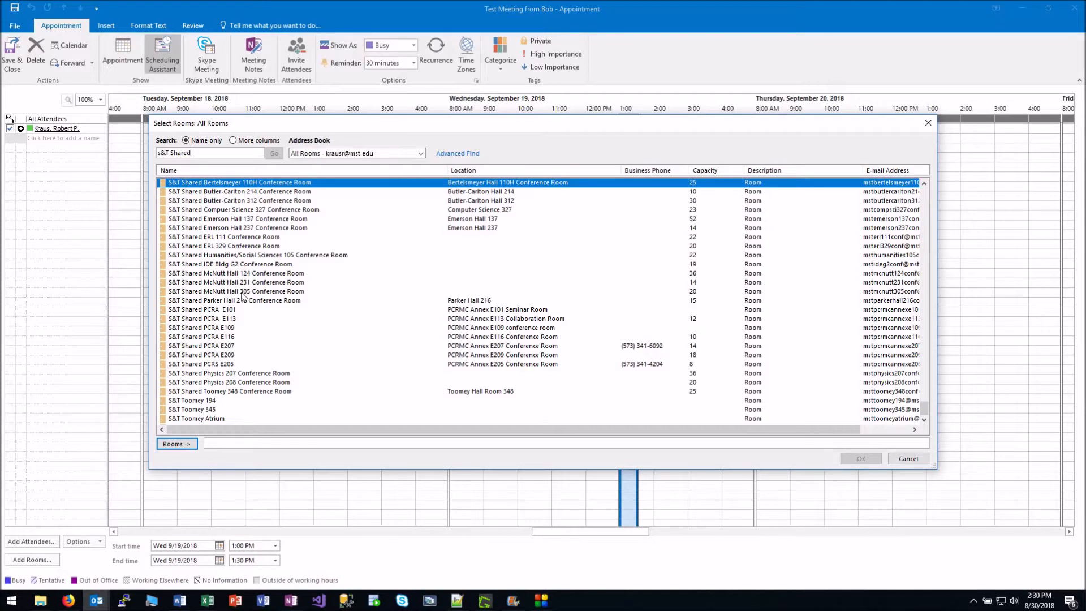
Add the S&T Shared McNutt Hall 124, 231 and 305 Conference Rooms to the meeting.
left_click(218, 274)
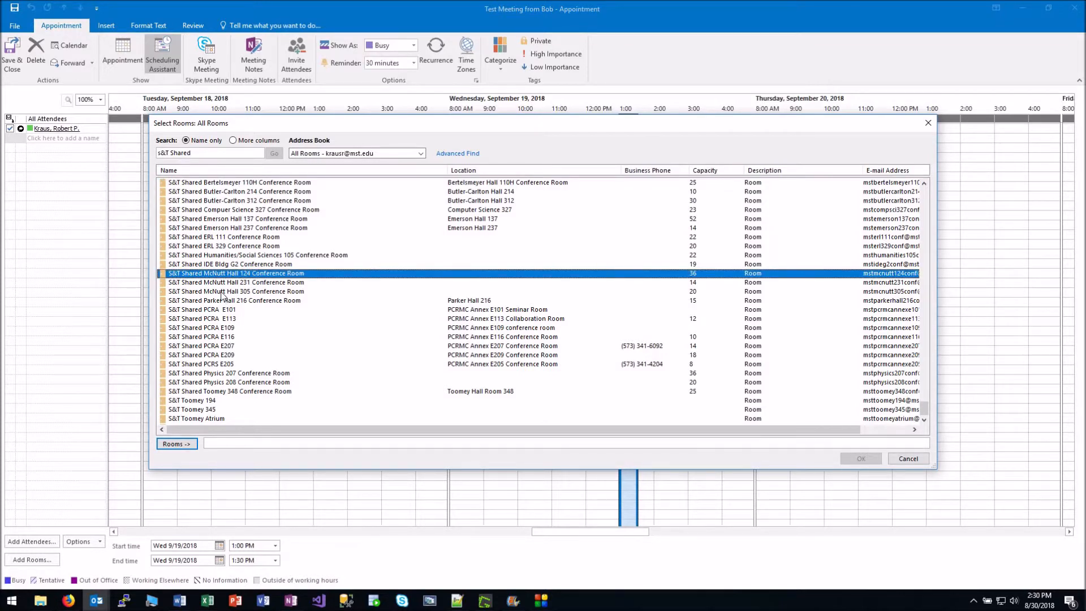
left_click(221, 291, "shift")
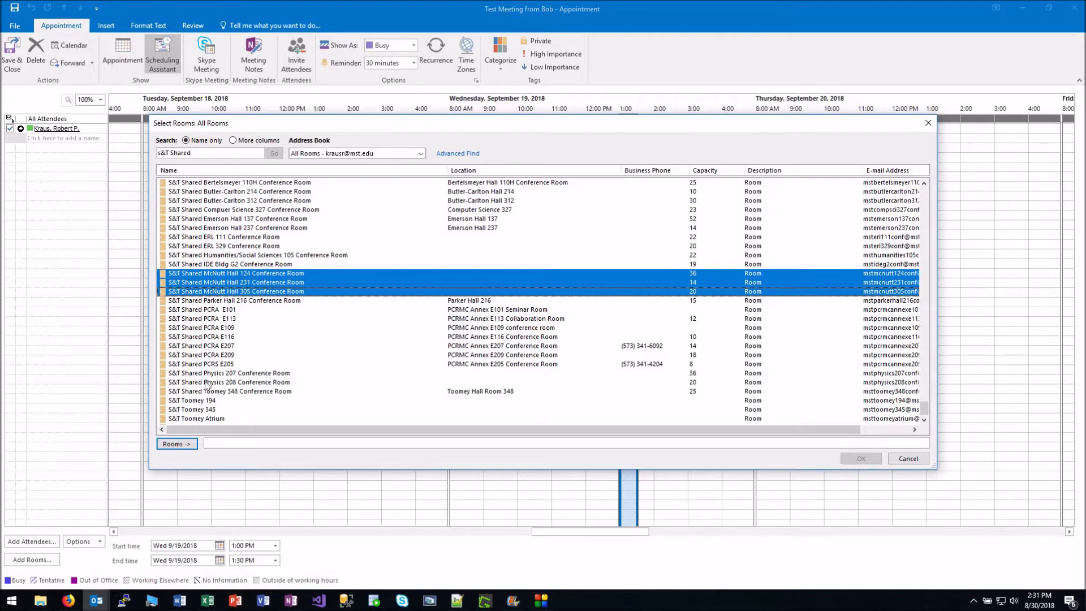
left_click(181, 443)
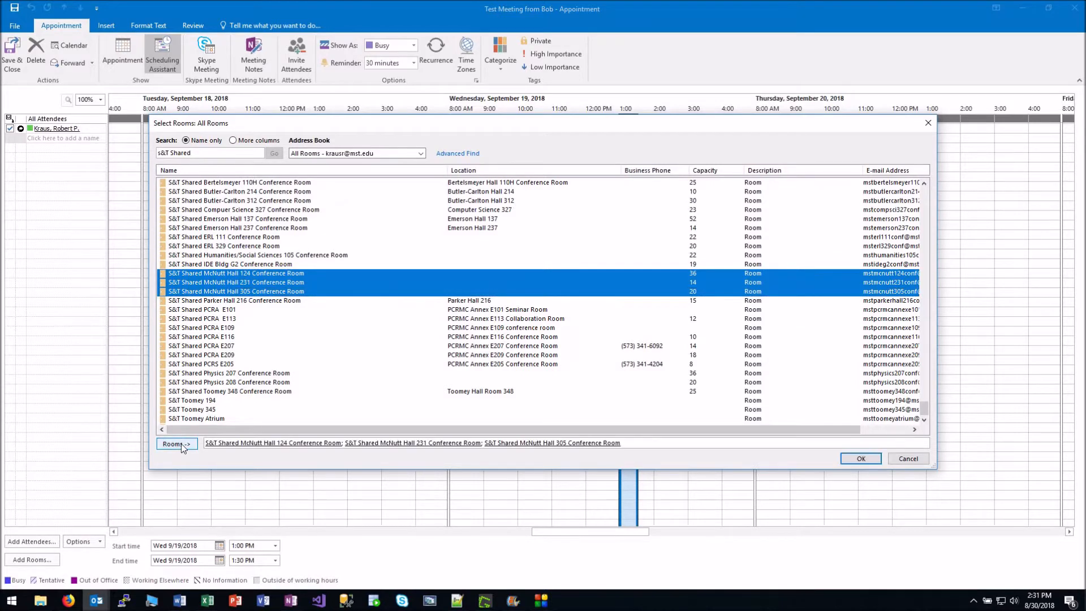
left_click(852, 458)
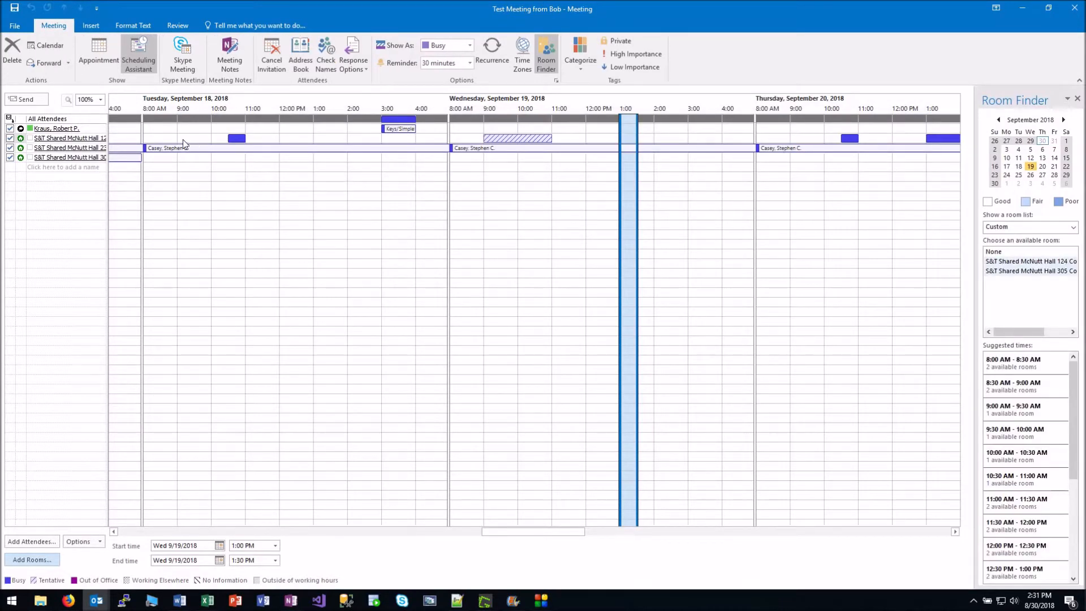
Exclude the McNutt Hall 231 room from the invitation and extend the meeting's end time to 2:00 PM.
left_click(10, 148)
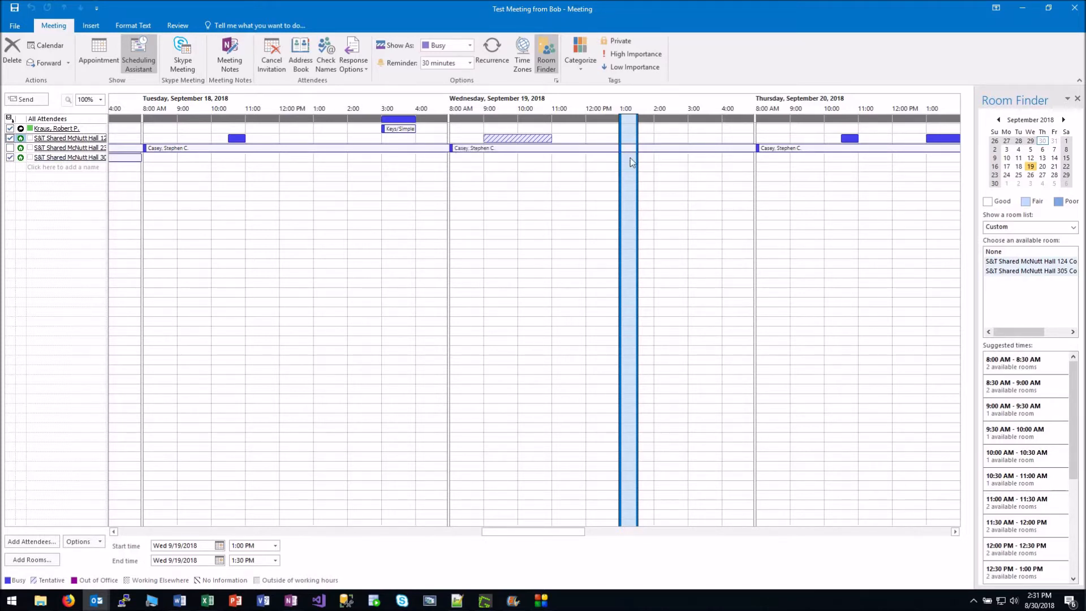
left_click_drag(637, 159, 654, 160)
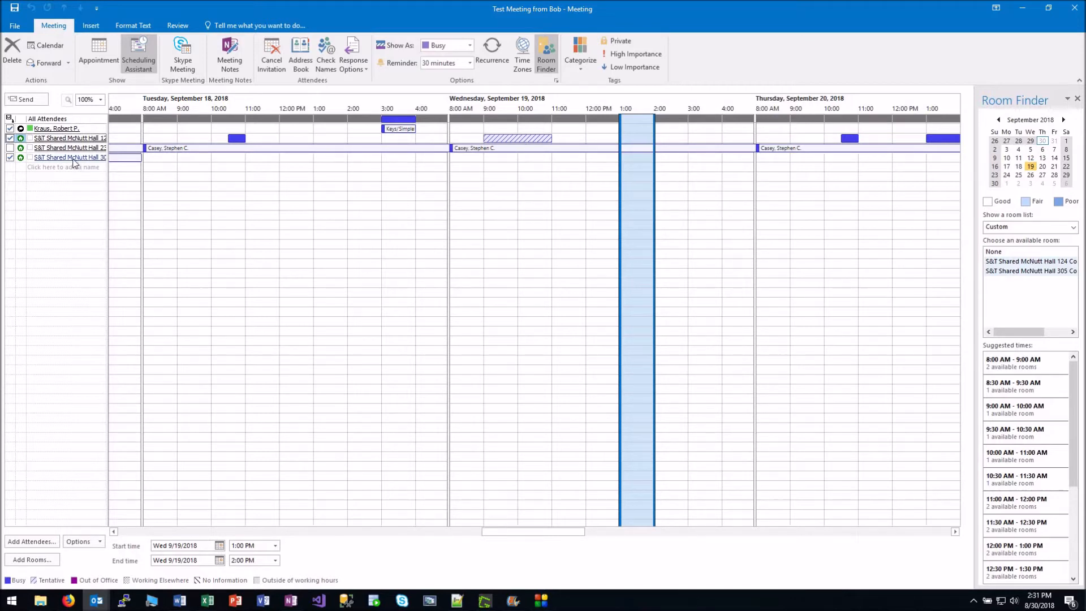
mouse_move(75, 162)
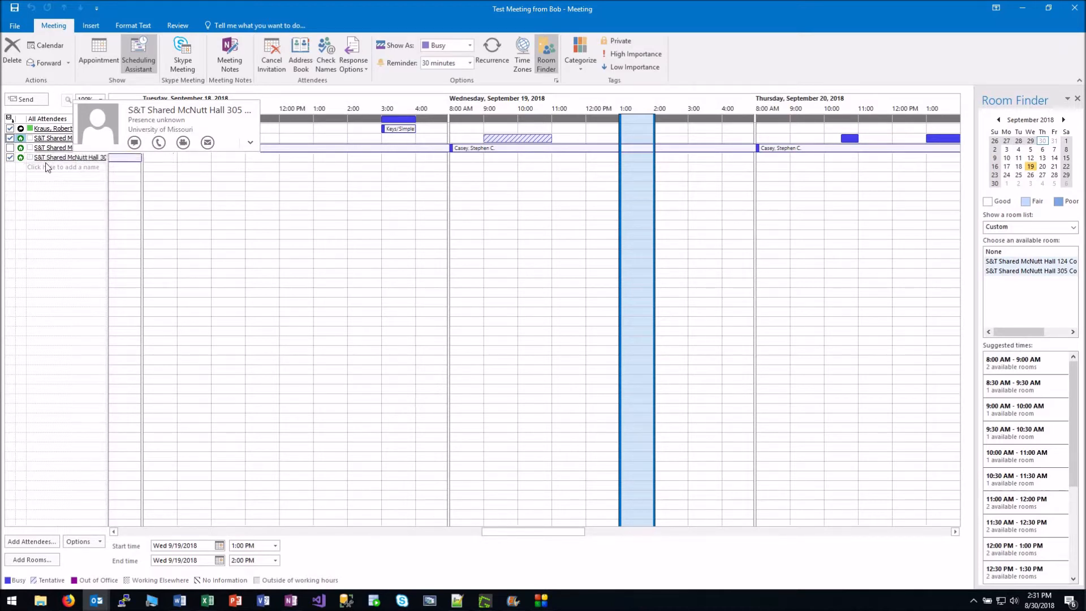
Exclude the McNutt Hall 124 room from the invitation and send the meeting request to the McNutt Hall 305 room.
left_click(10, 140)
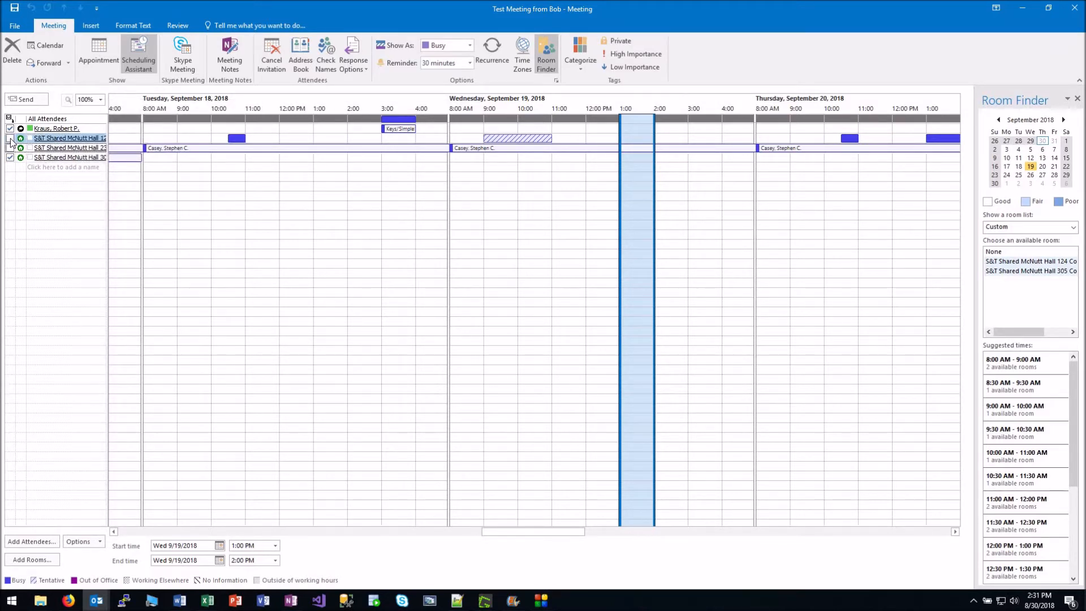
left_click(74, 141)
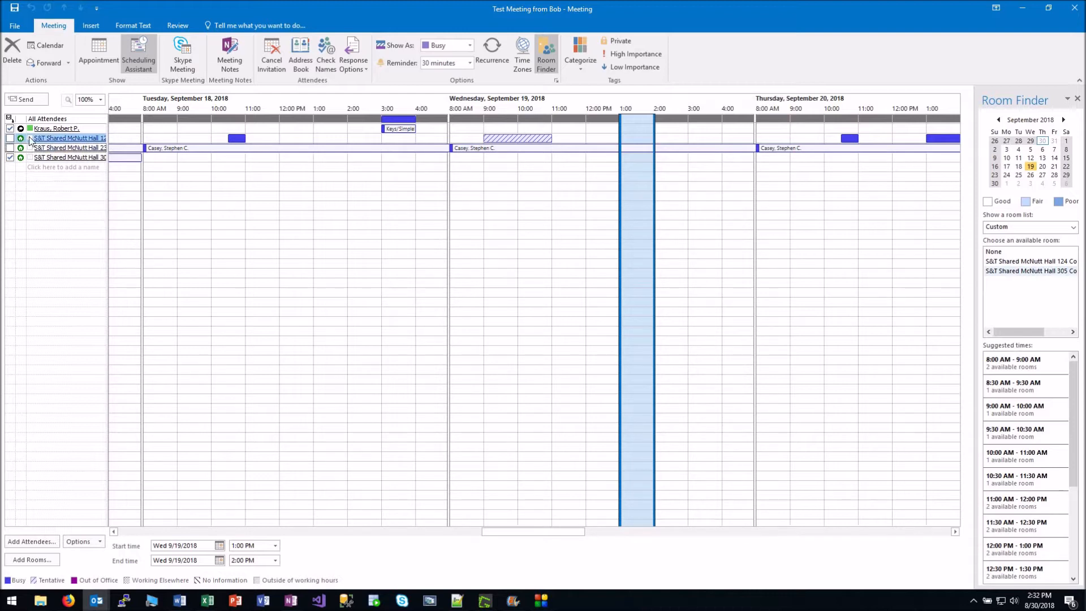
mouse_move(50, 141)
left_click(26, 100)
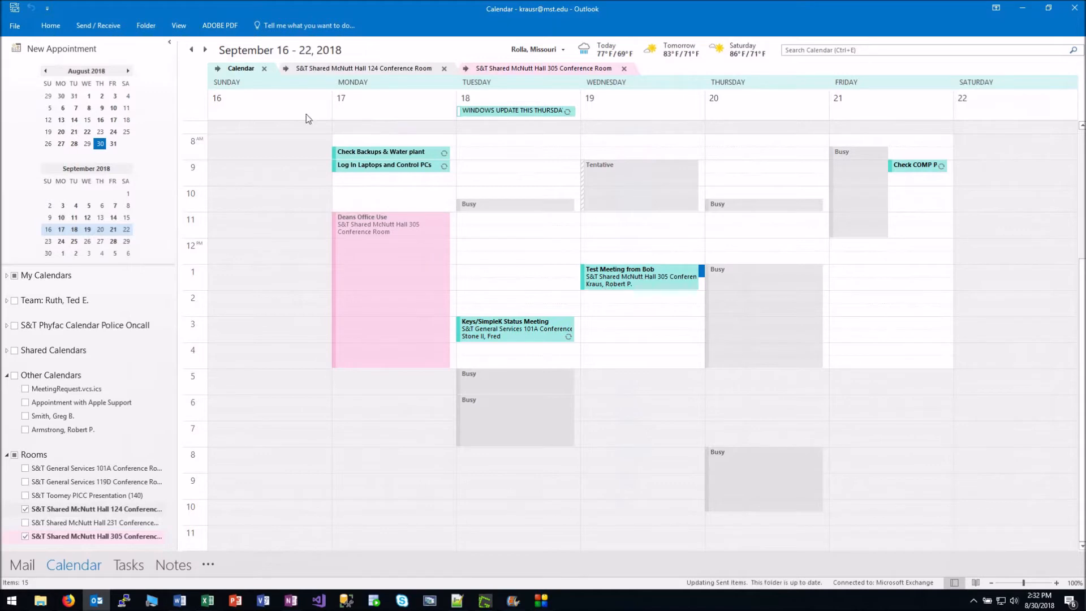
Examine the details of both test meeting entries on Wednesday, September 19, in the main and McNutt Hall 305 calendars.
mouse_move(615, 284)
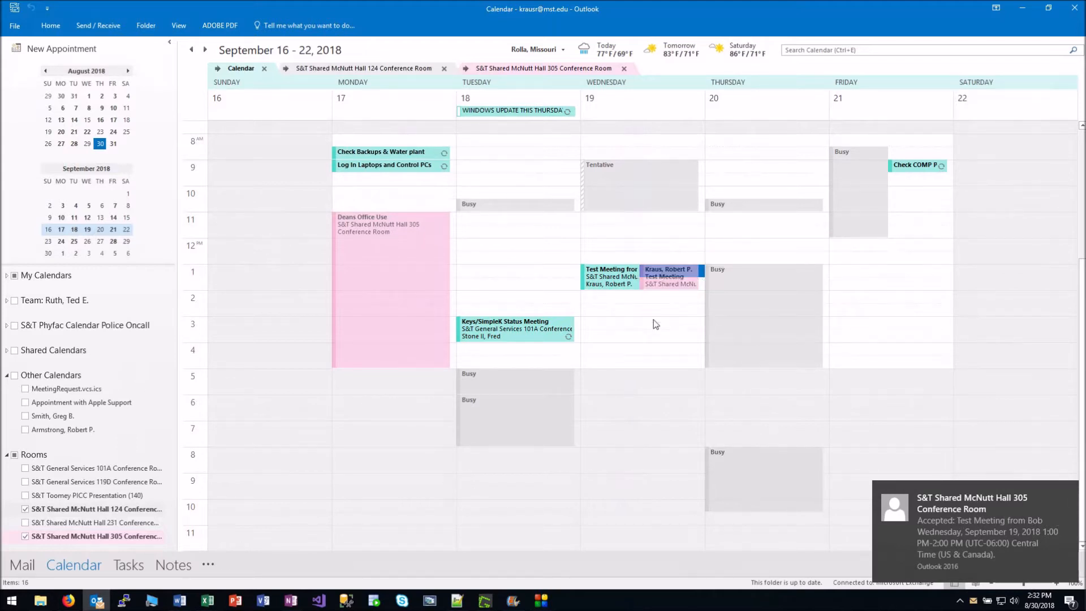
mouse_move(655, 292)
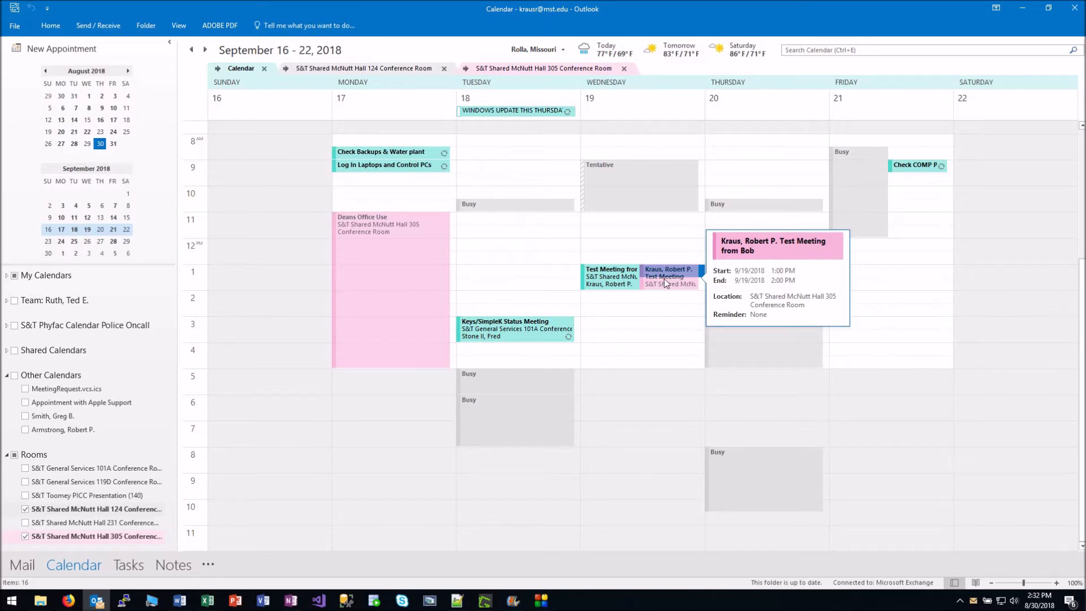
mouse_move(645, 282)
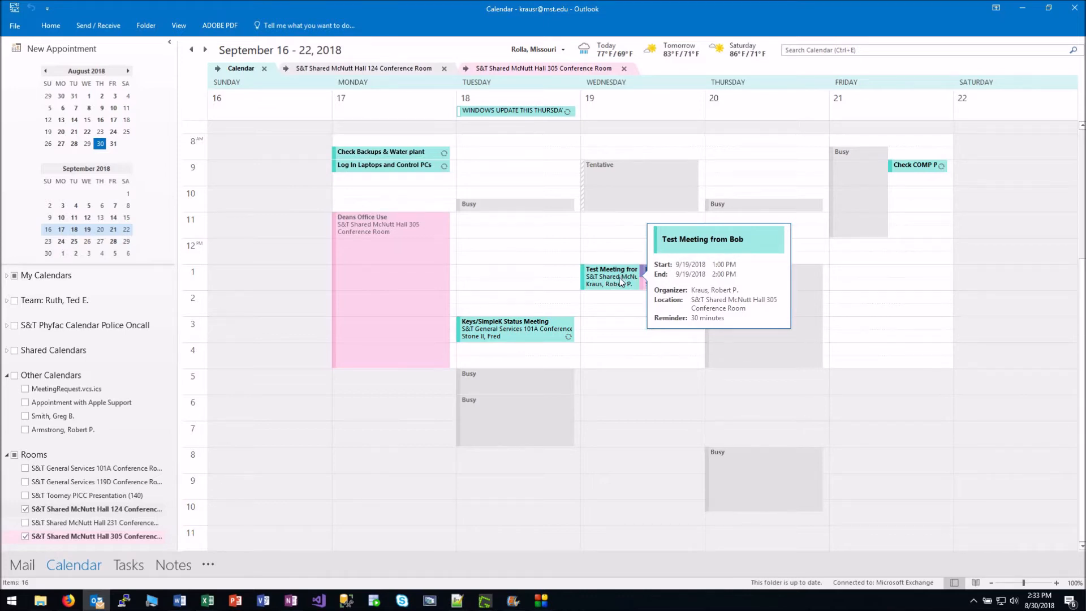
mouse_move(342, 279)
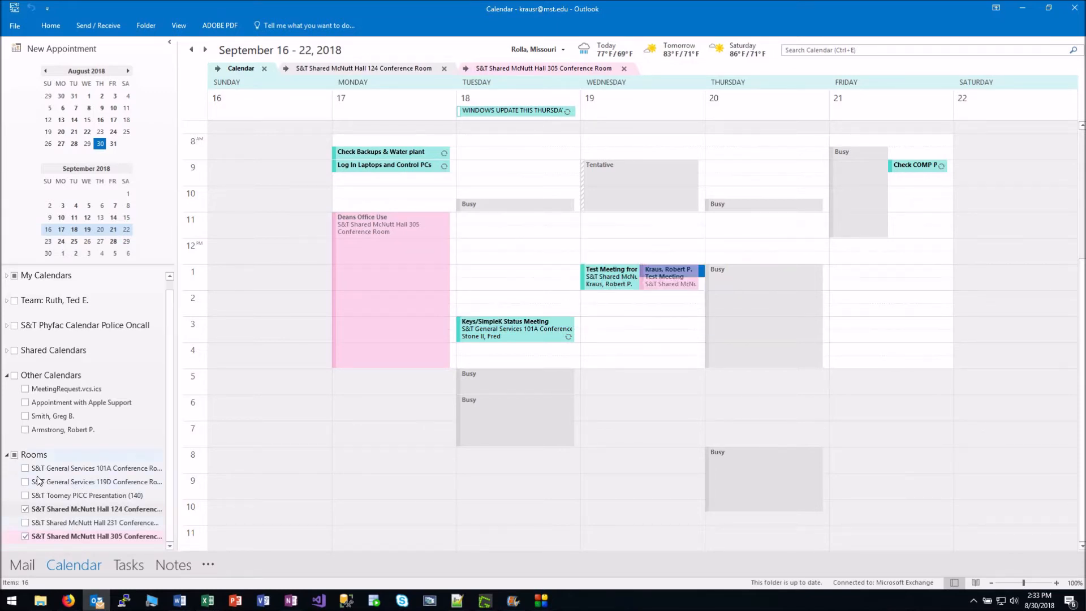
Overlay the McNutt Hall 231 room calendar again, and remove the McNutt Hall 124, 231 and 305 calendars from the view.
left_click(24, 522)
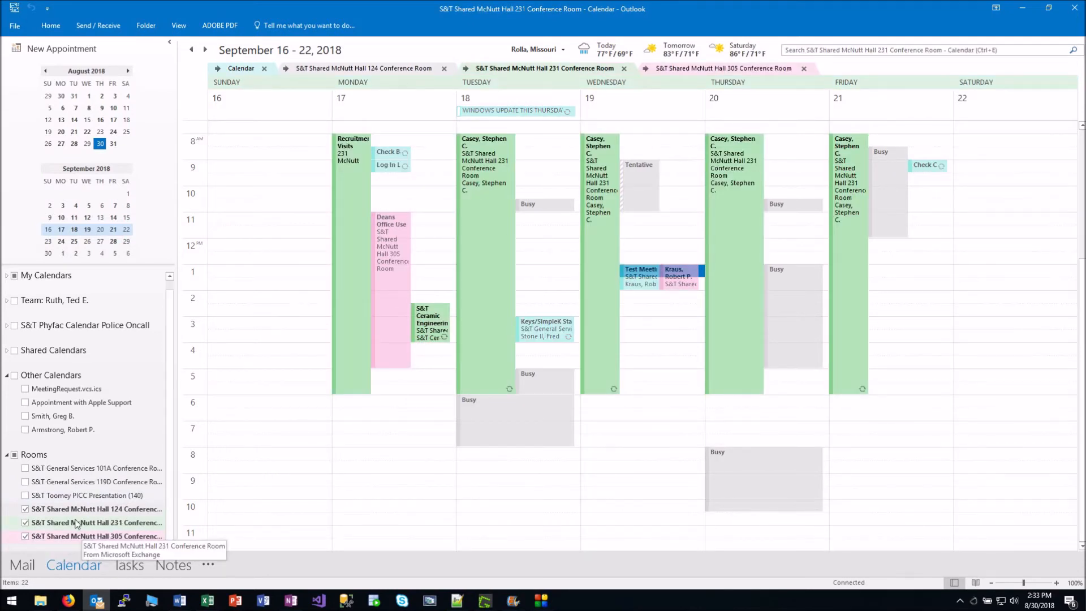
left_click(24, 508)
left_click(25, 522)
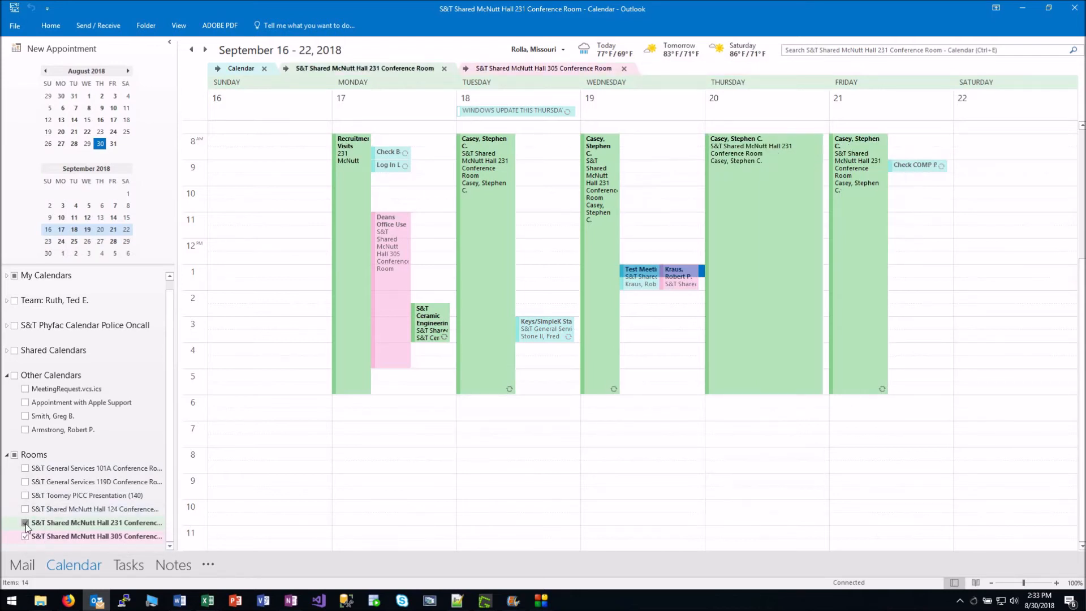
left_click(25, 535)
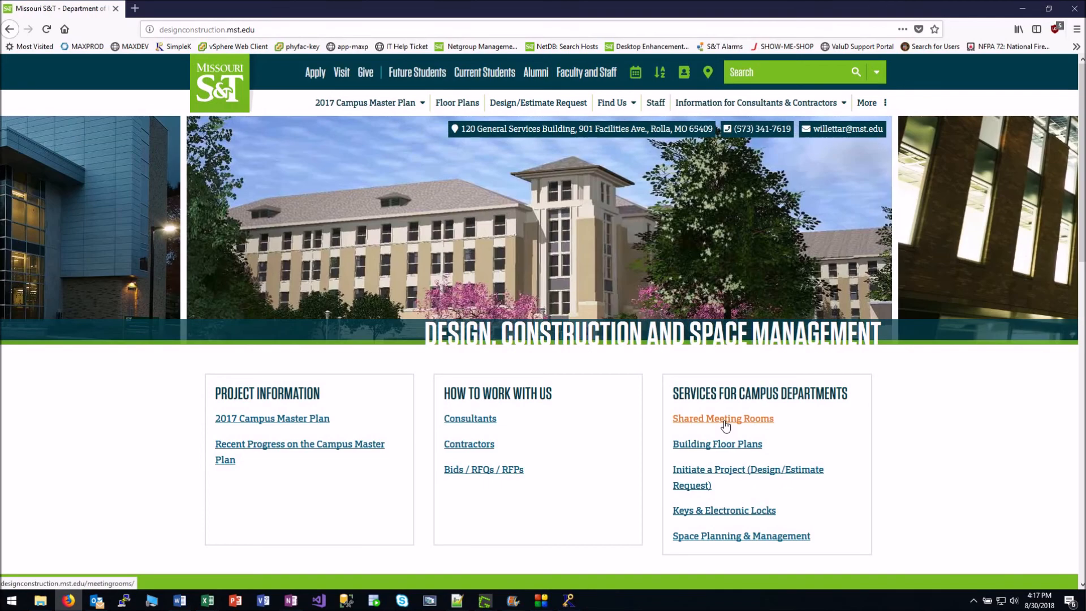
Open the Shared Meeting Rooms page on the Design, Construction and Space Management site and review its scheduling instructions, room listing and help topics.
left_click(724, 420)
scroll(794, 365, "down", 5)
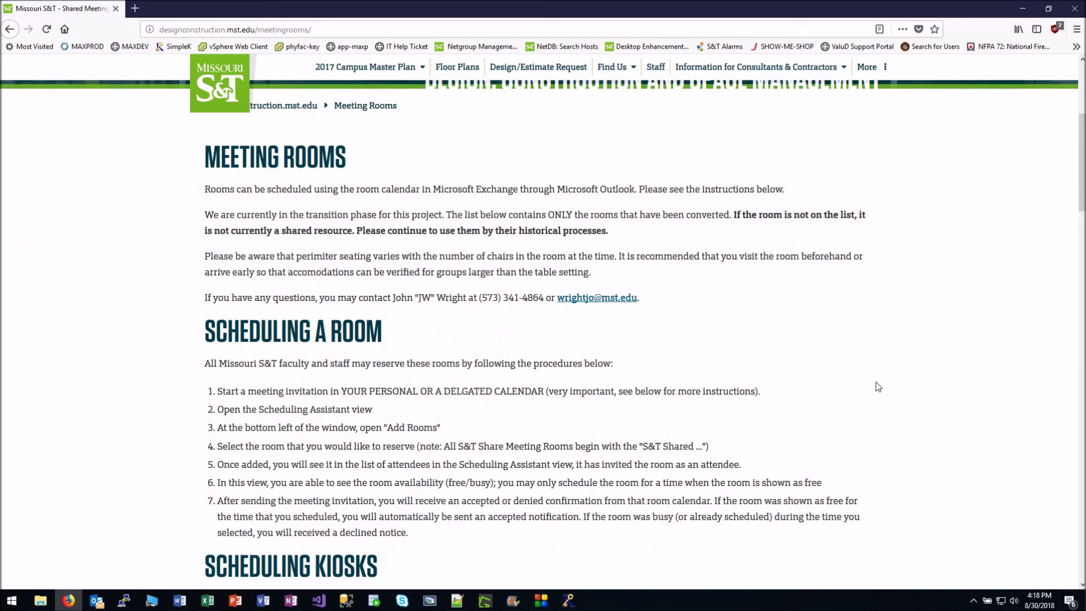
scroll(901, 390, "down", 2)
scroll(904, 388, "down", 6)
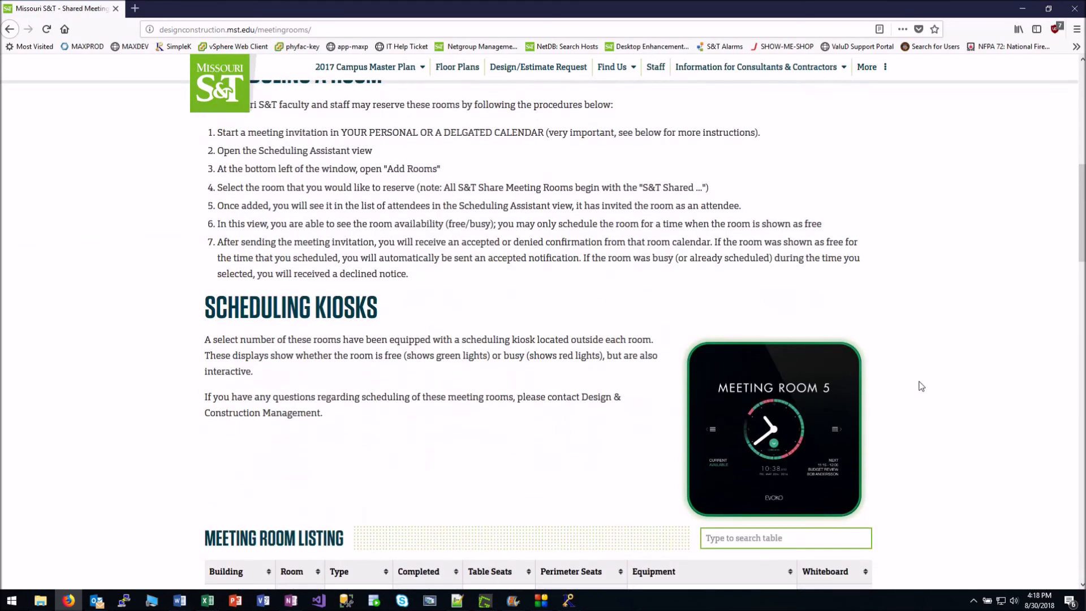
scroll(918, 385, "down", 5)
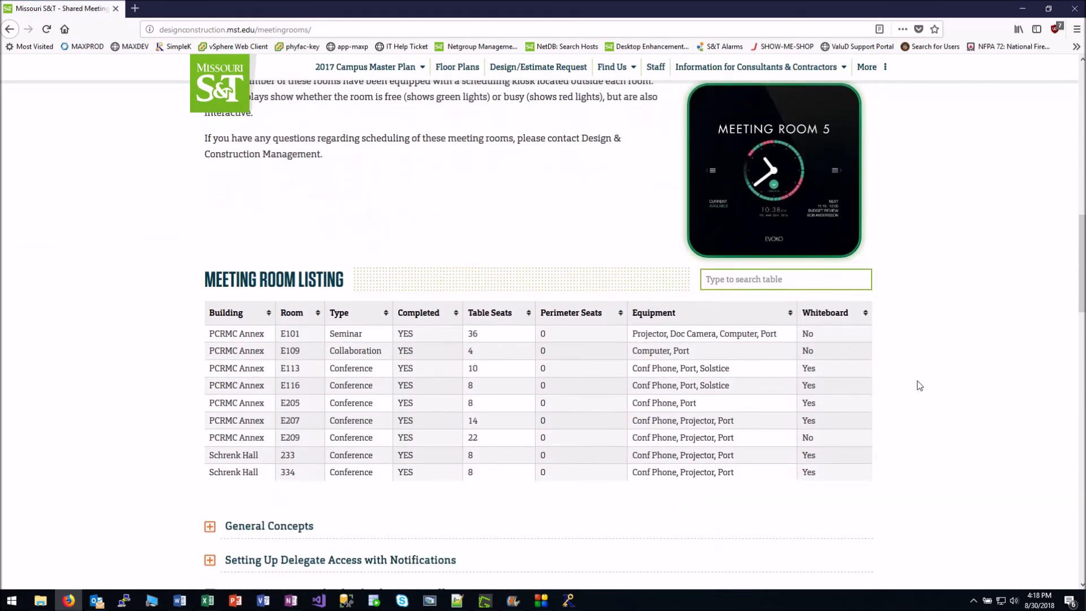
scroll(919, 385, "down", 3)
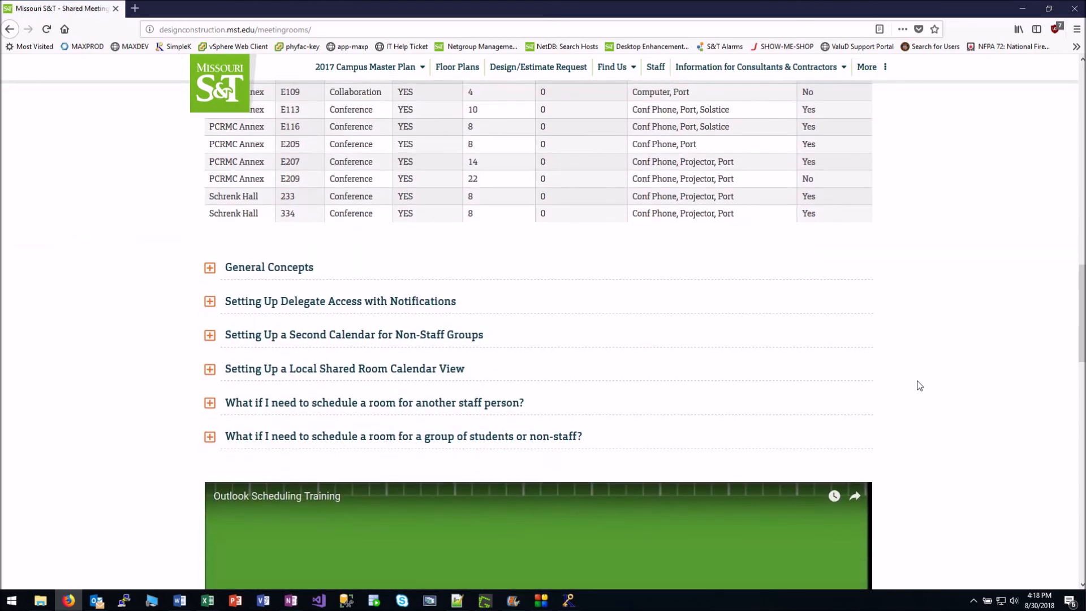
scroll(919, 385, "down", 5)
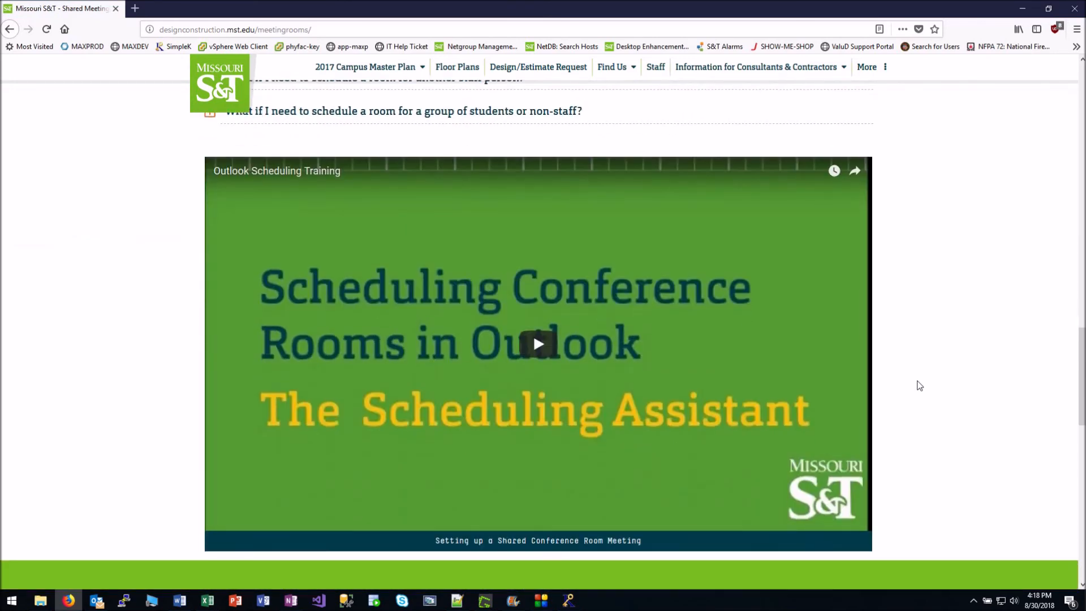
scroll(930, 367, "up", 10)
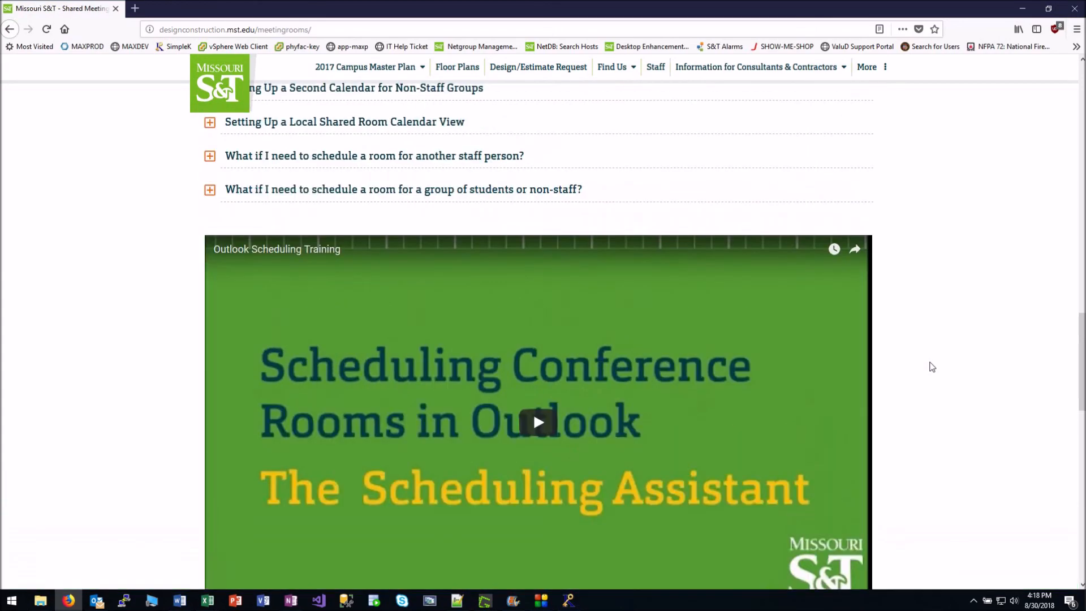
scroll(955, 368, "up", 12)
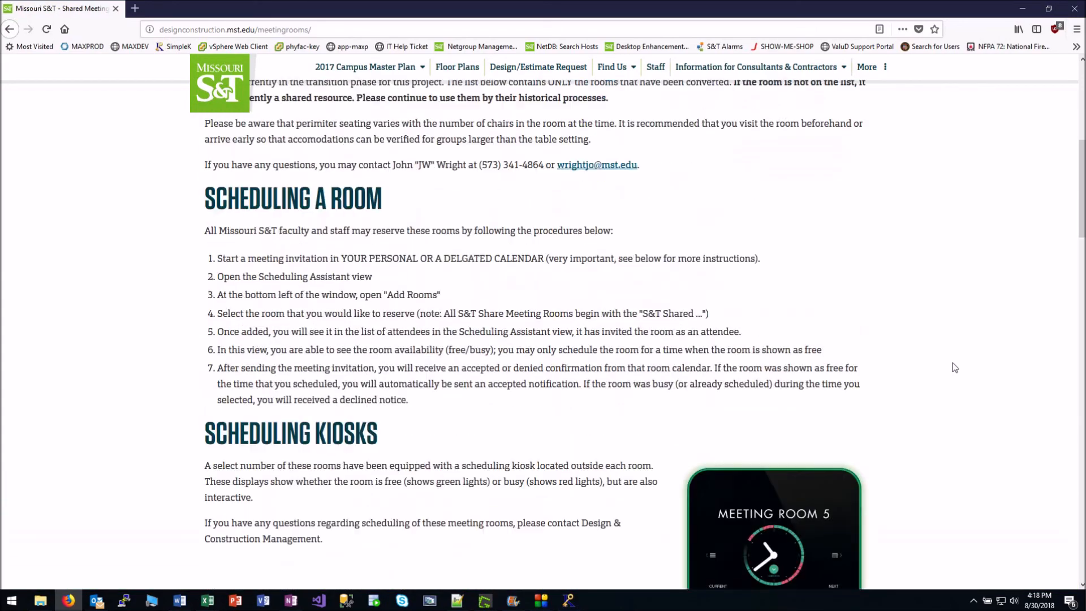